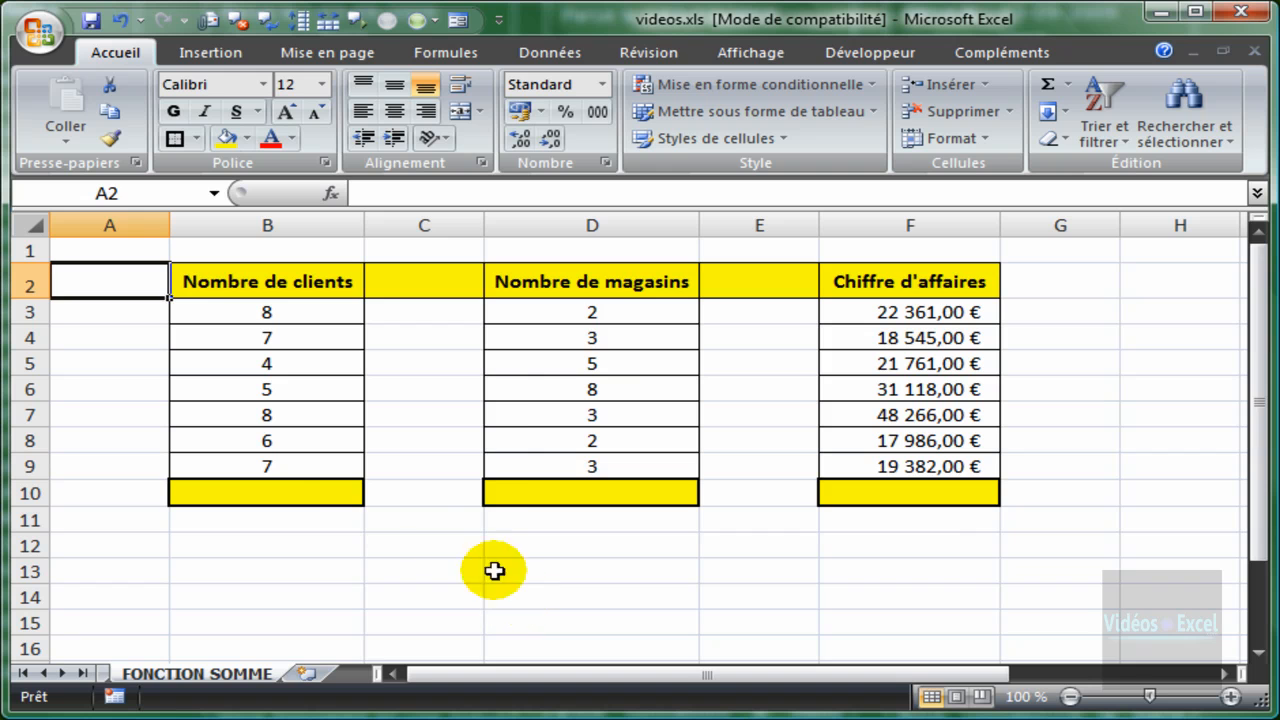
click(302, 497)
click(546, 492)
click(331, 491)
click(495, 491)
click(875, 493)
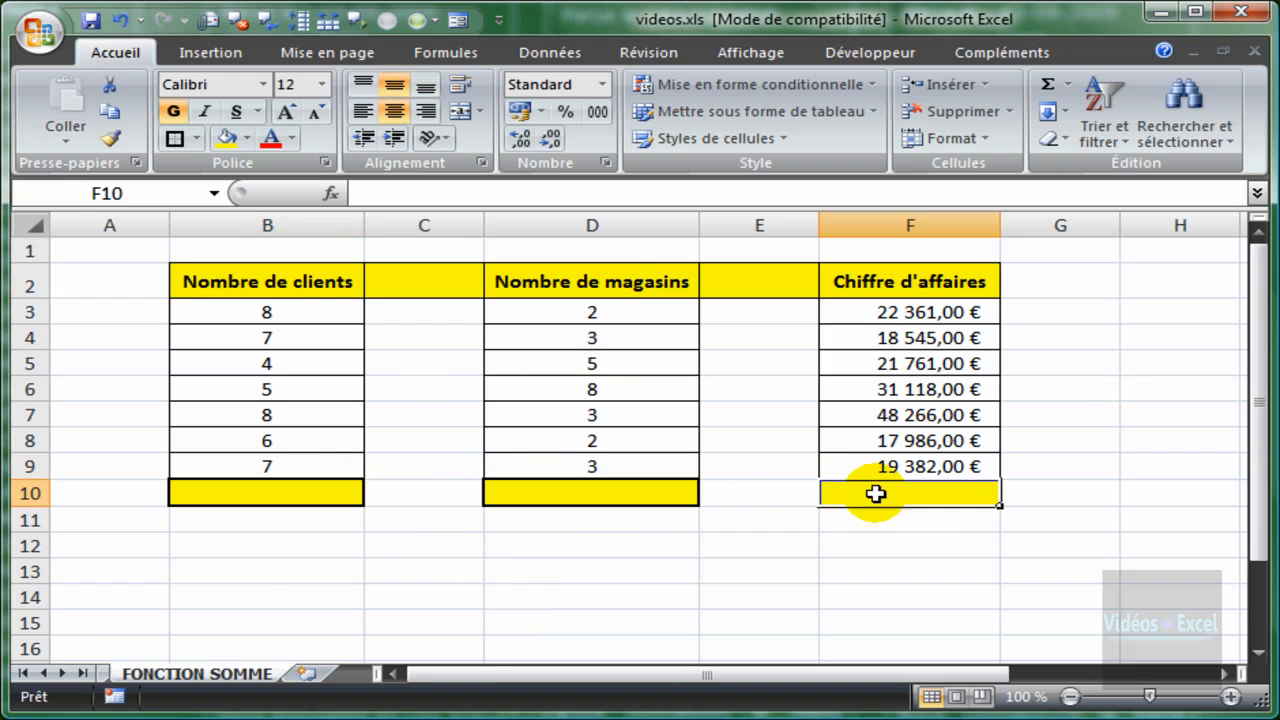
click(620, 497)
click(306, 490)
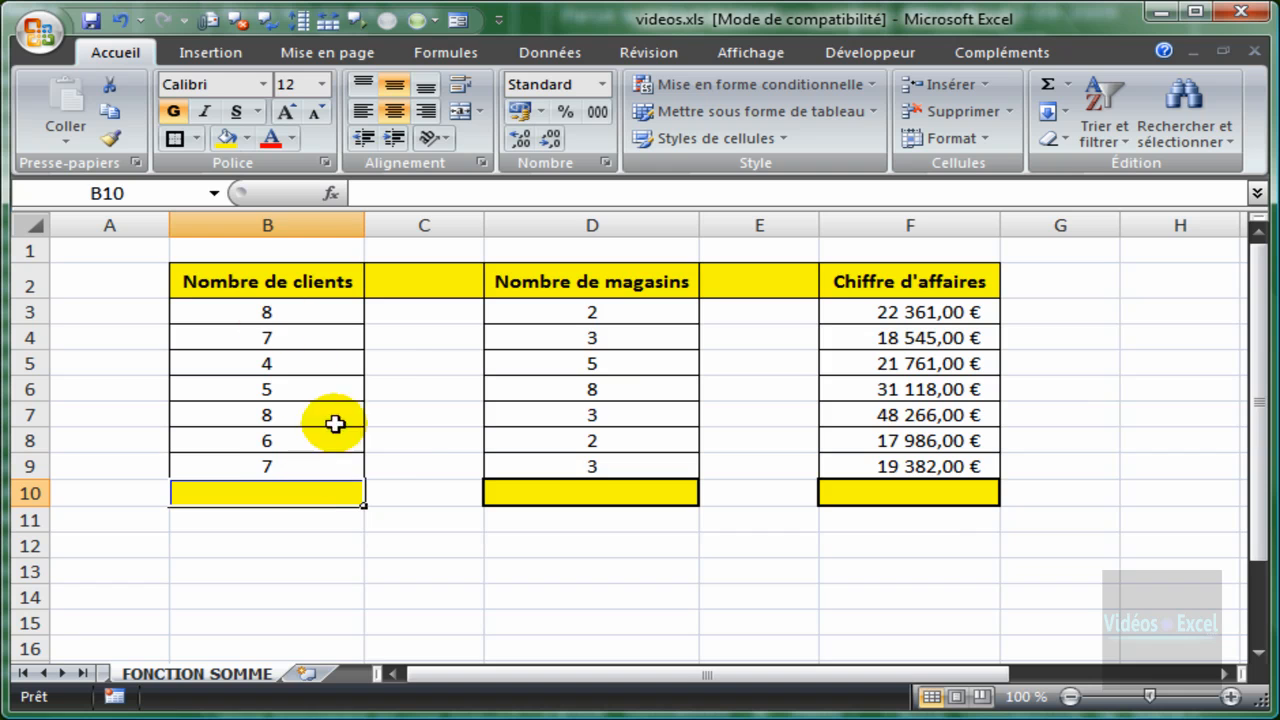
click(578, 491)
click(884, 491)
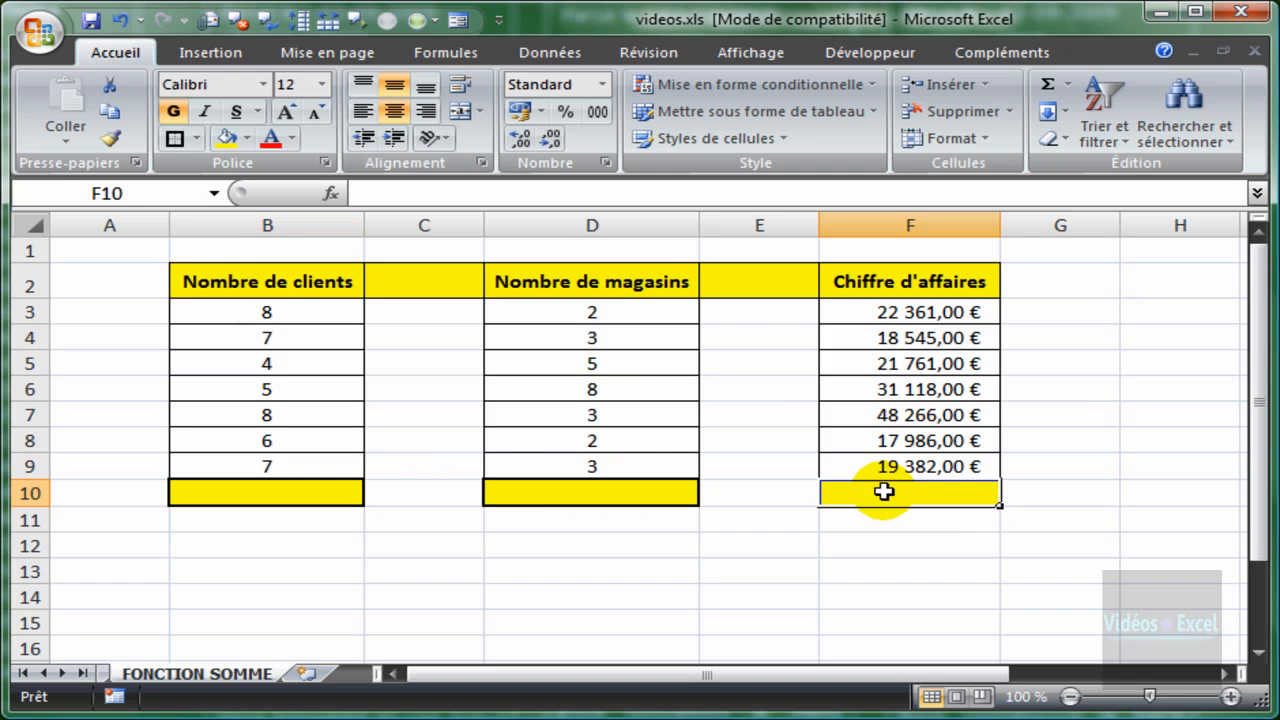
click(323, 495)
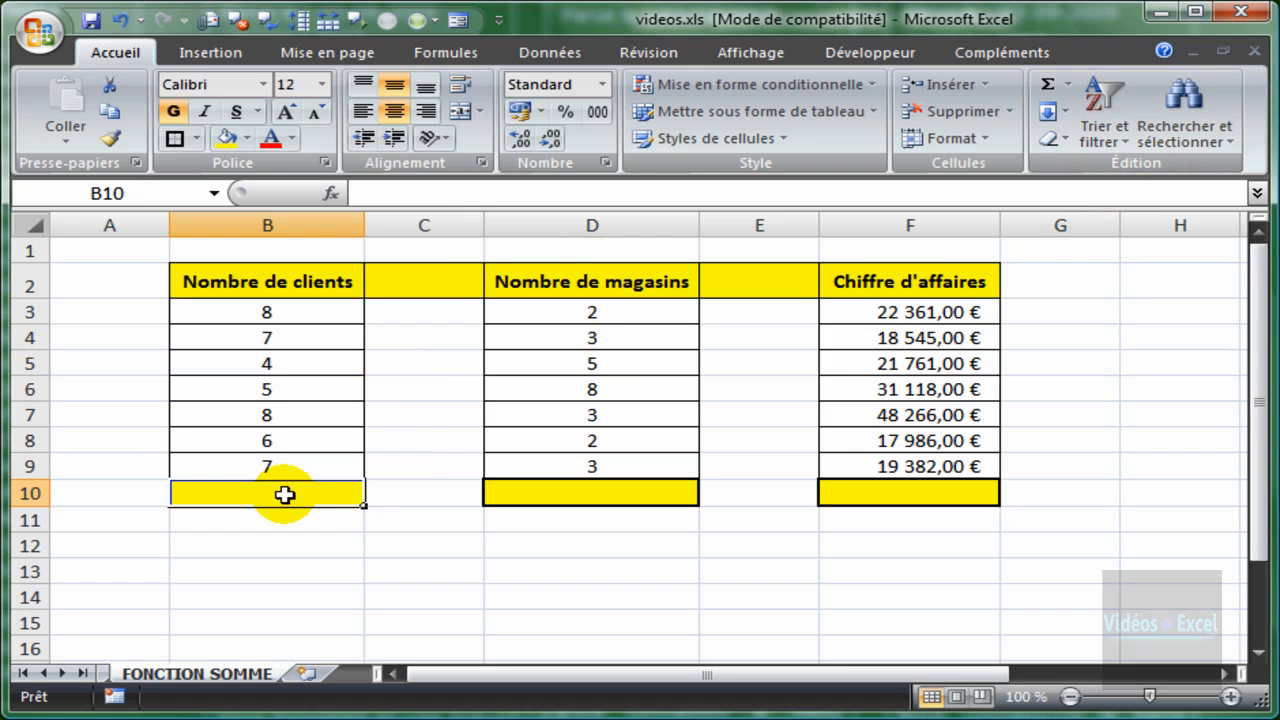
click(1045, 84)
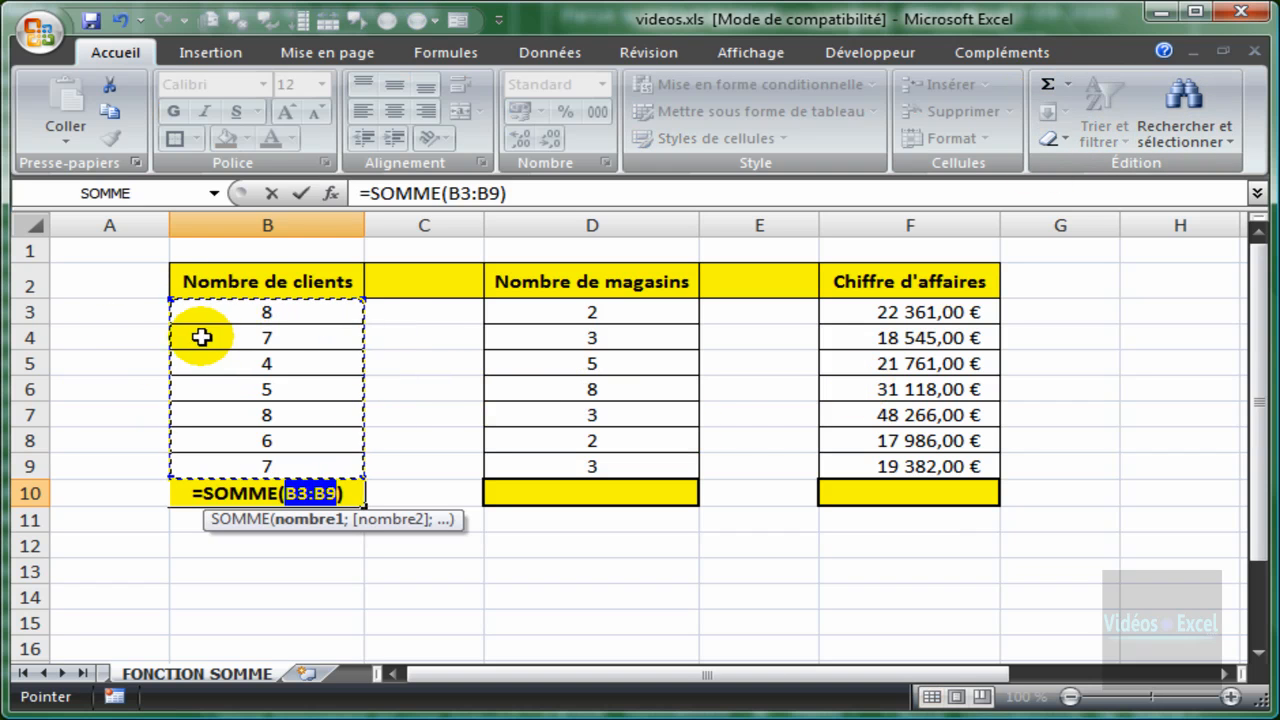
drag(320, 316, 306, 409)
drag(424, 338, 337, 426)
drag(331, 320, 295, 466)
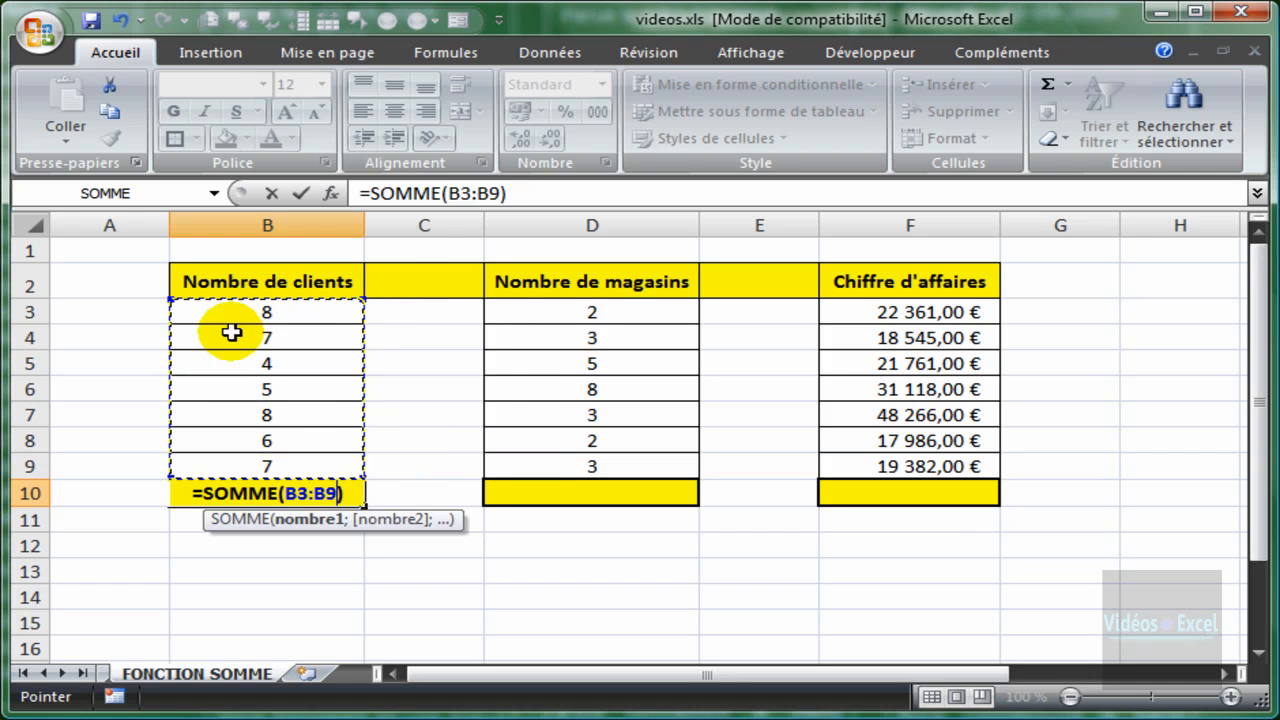
key(Escape)
Insert a blank row above row 5 of the table.
right_click(33, 361)
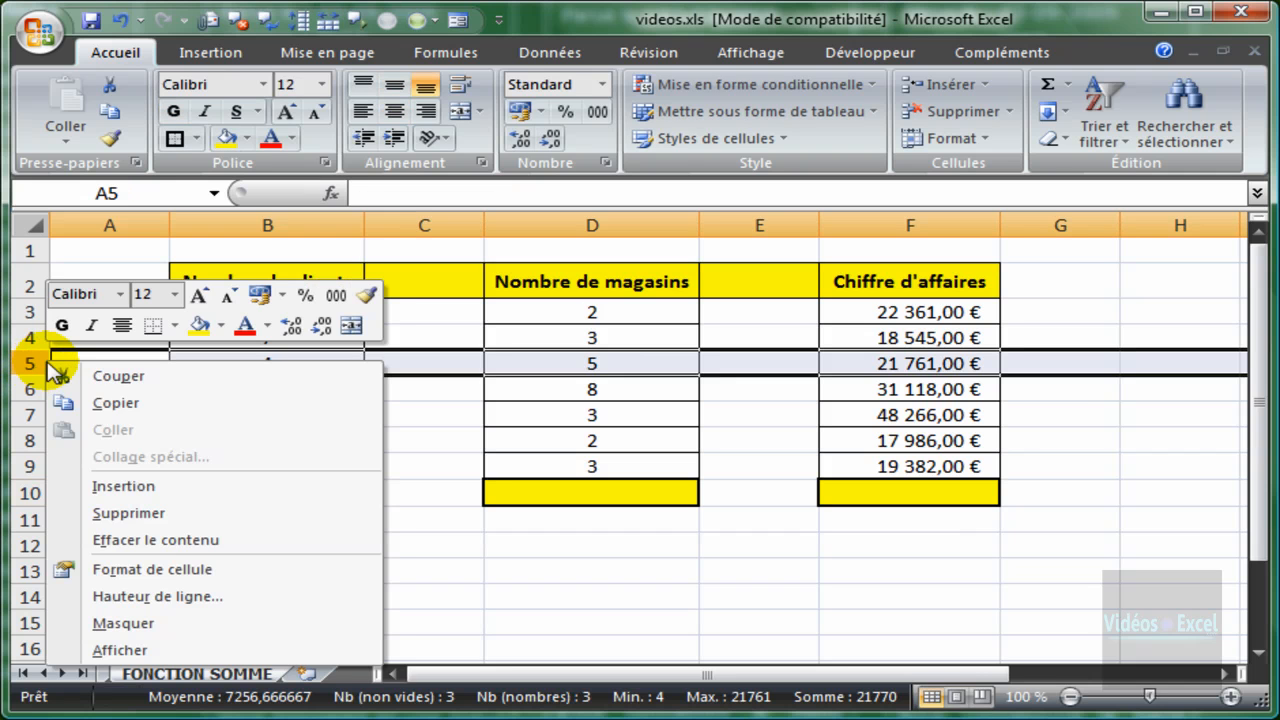
click(163, 490)
click(288, 392)
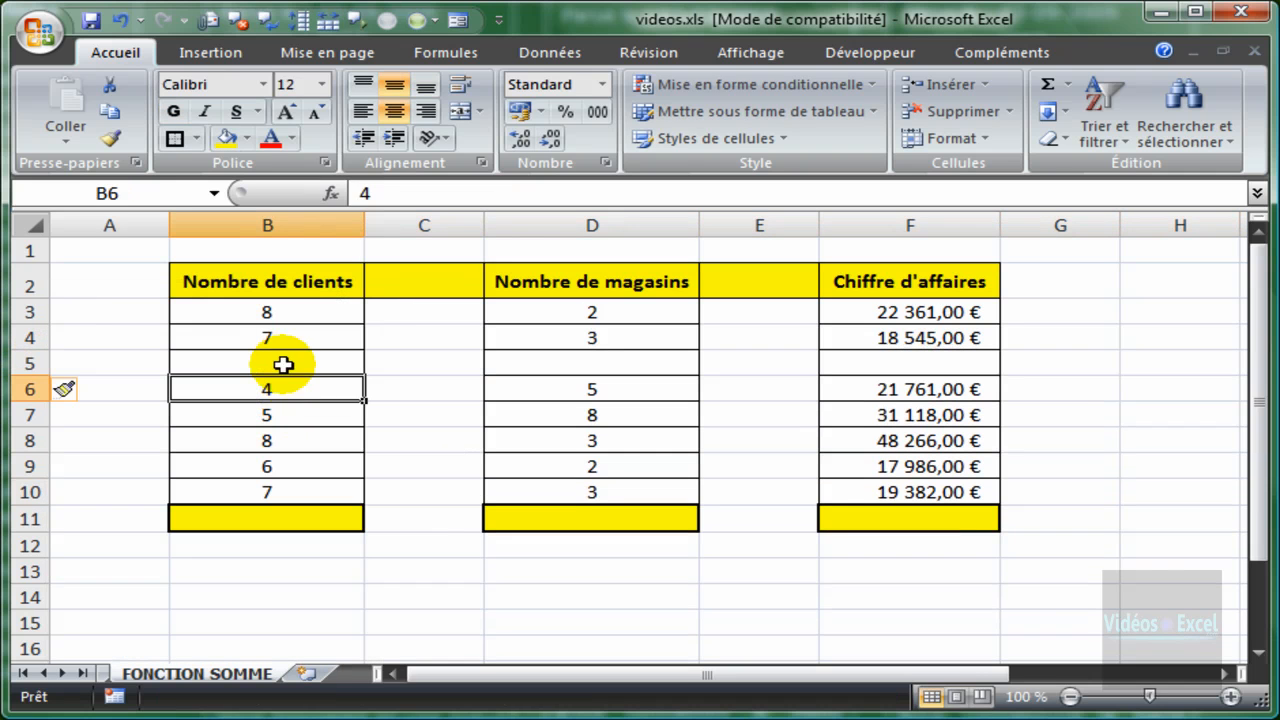
click(286, 363)
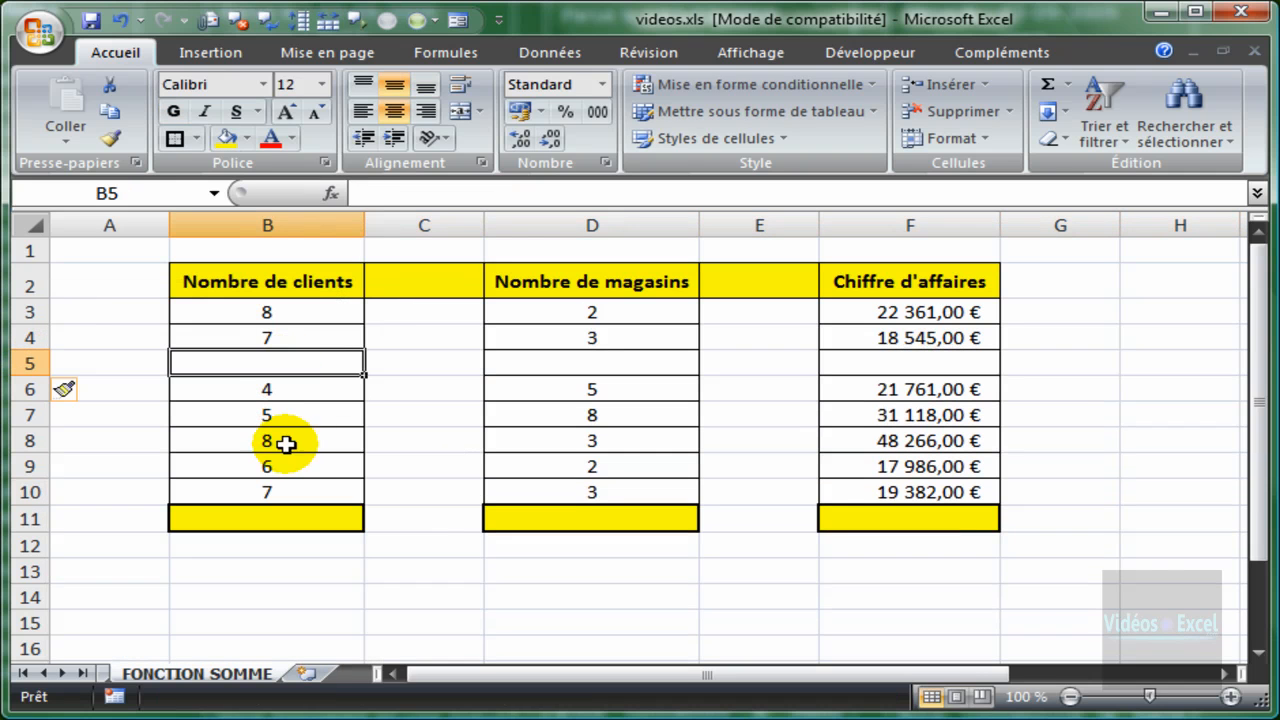
Try an automatic sum in B11 under the Nombre de clients column, then cancel it and undo the row insertion.
click(297, 513)
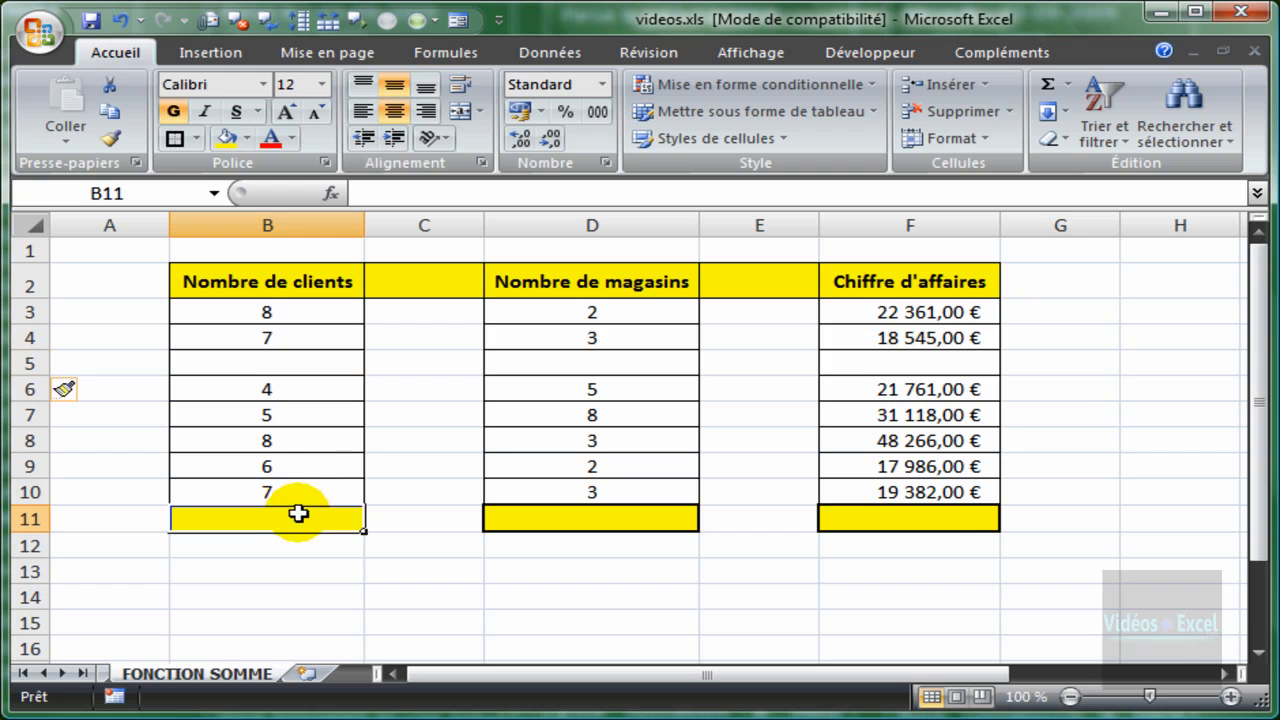
click(1048, 85)
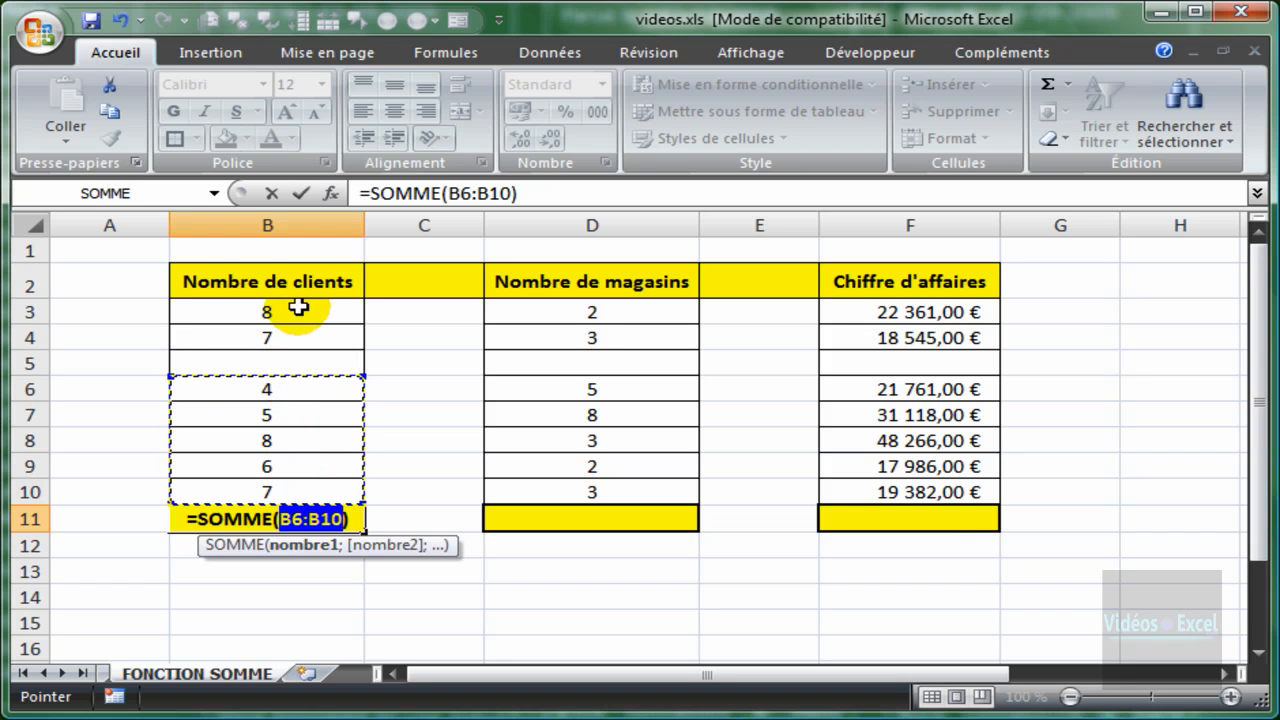
key(Escape)
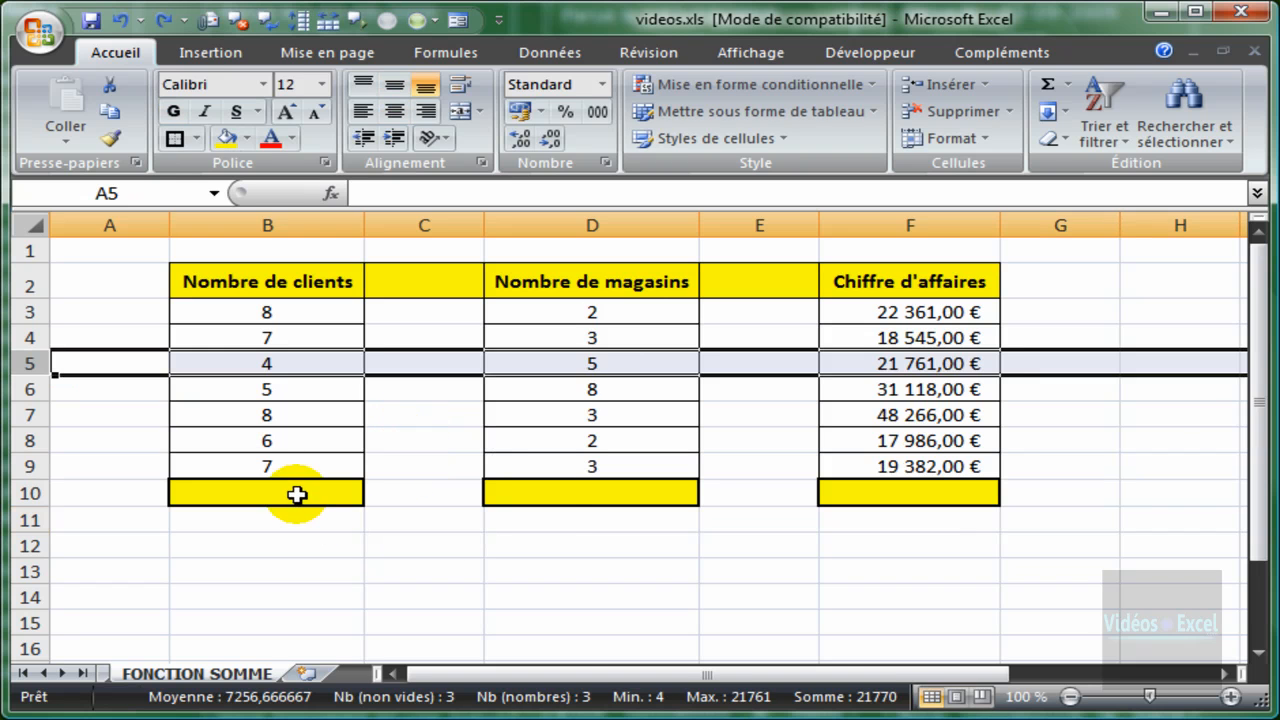
Total the Nombre de clients column in B10 with an automatic sum of B3:B9.
click(305, 495)
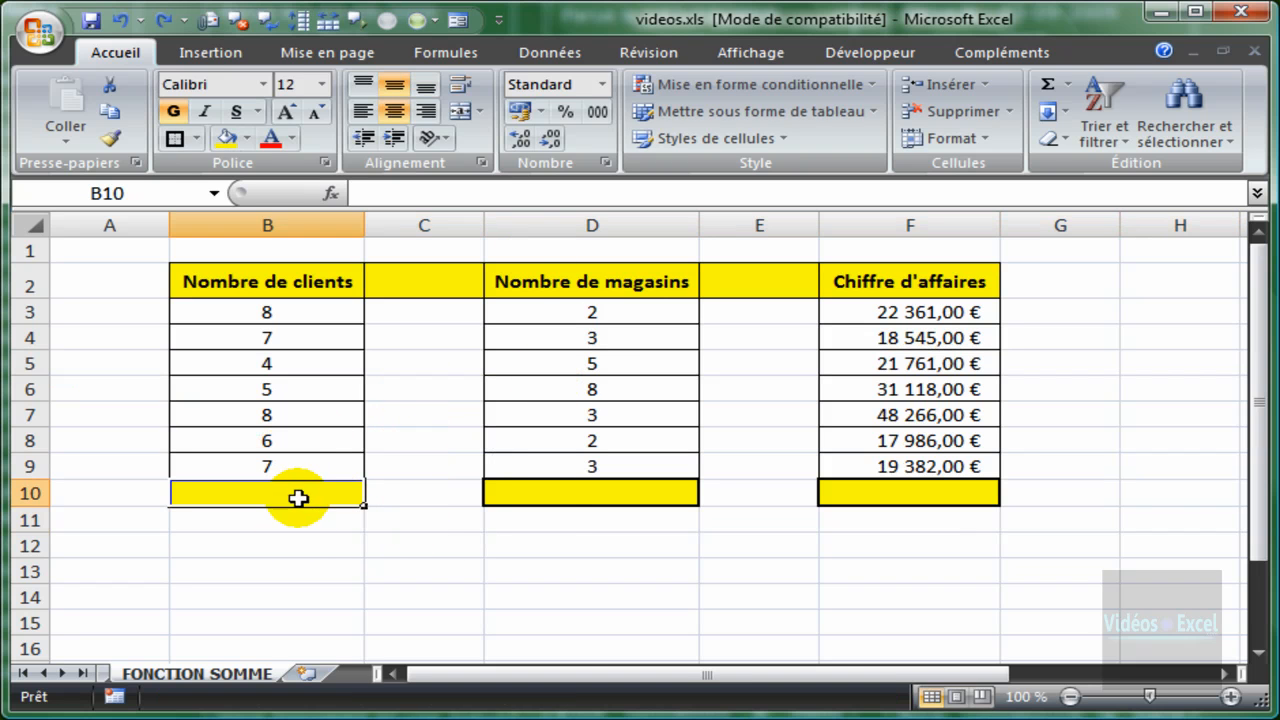
click(1047, 84)
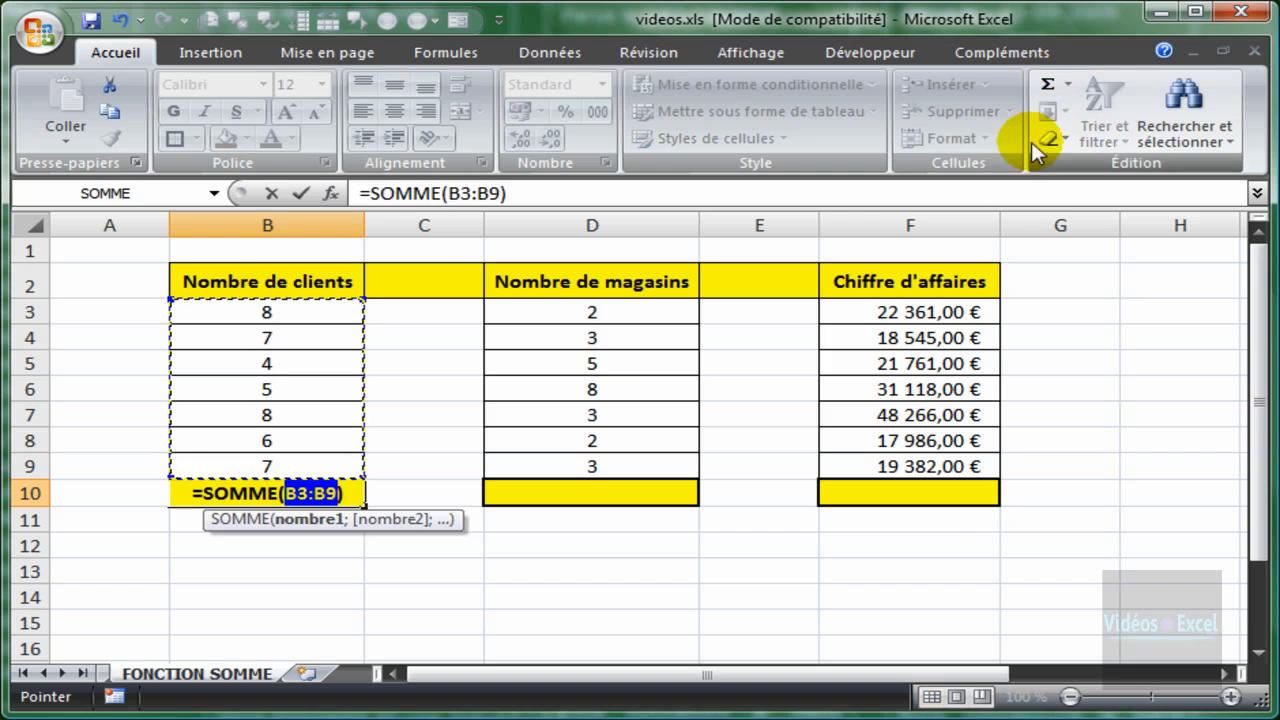
click(1047, 84)
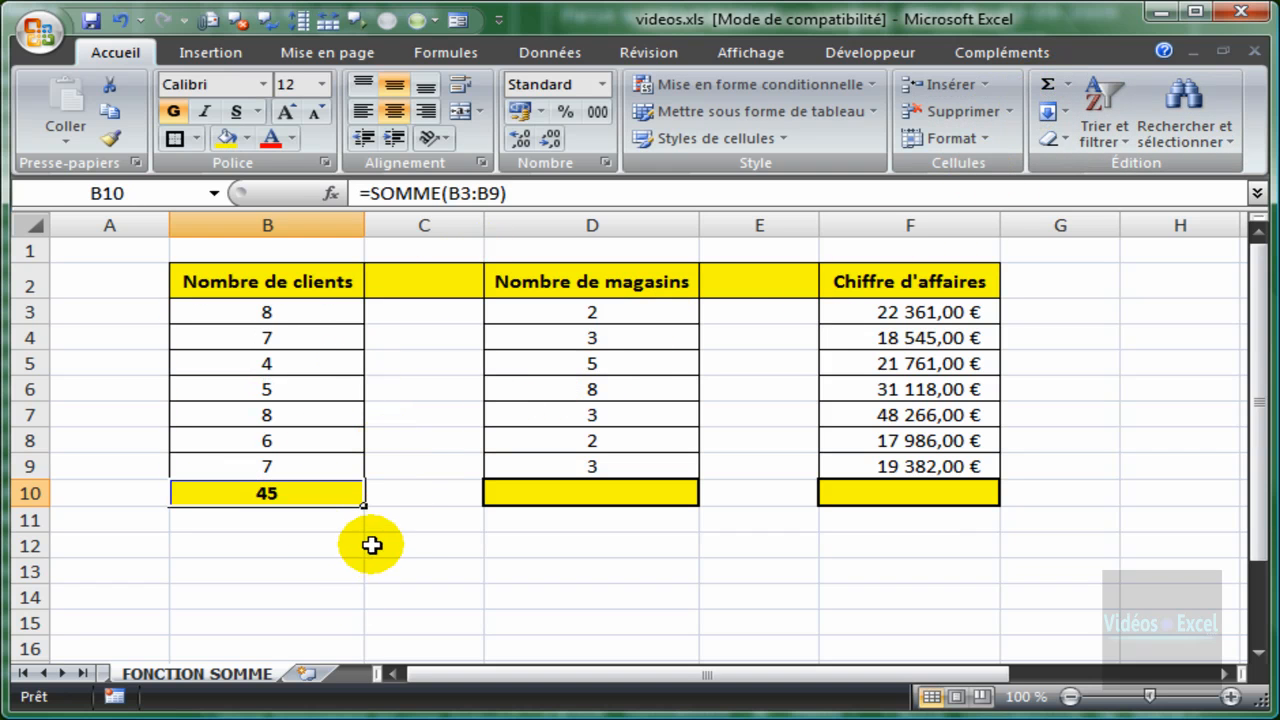
Enter the formula =SOMME(D3:D9) manually in D10 to total the Nombre de magasins column.
click(545, 492)
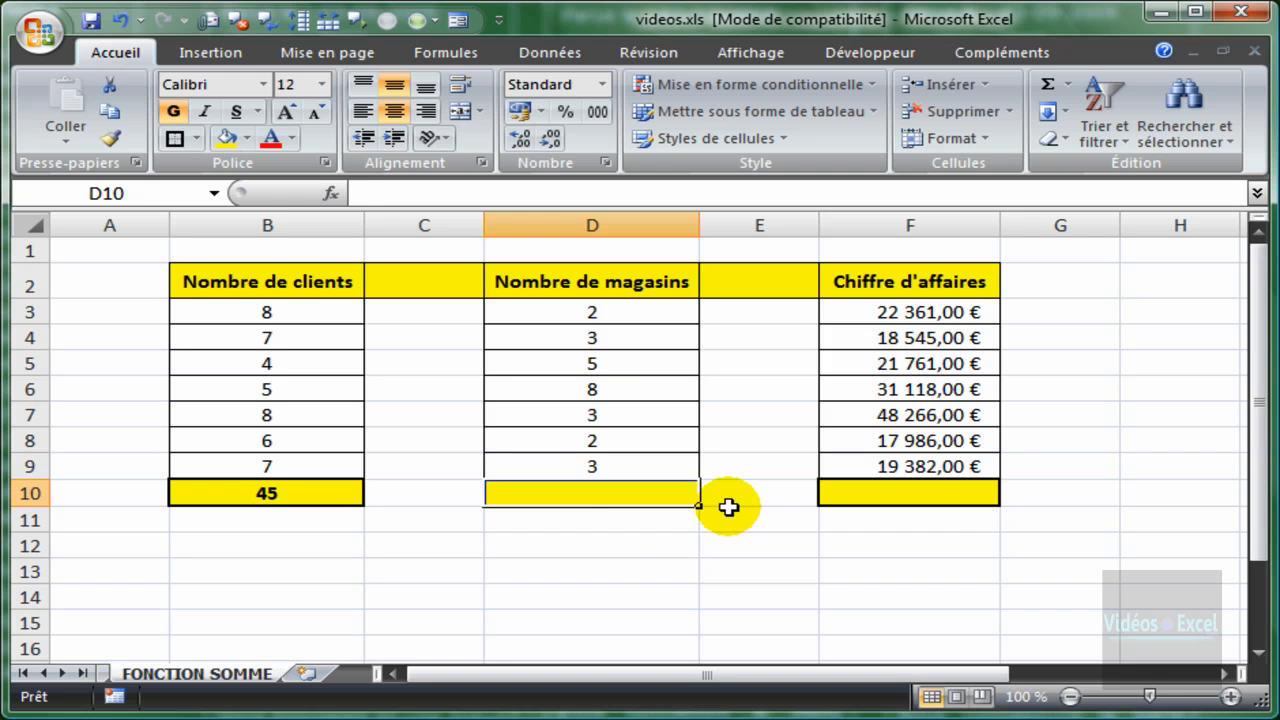
text(=)
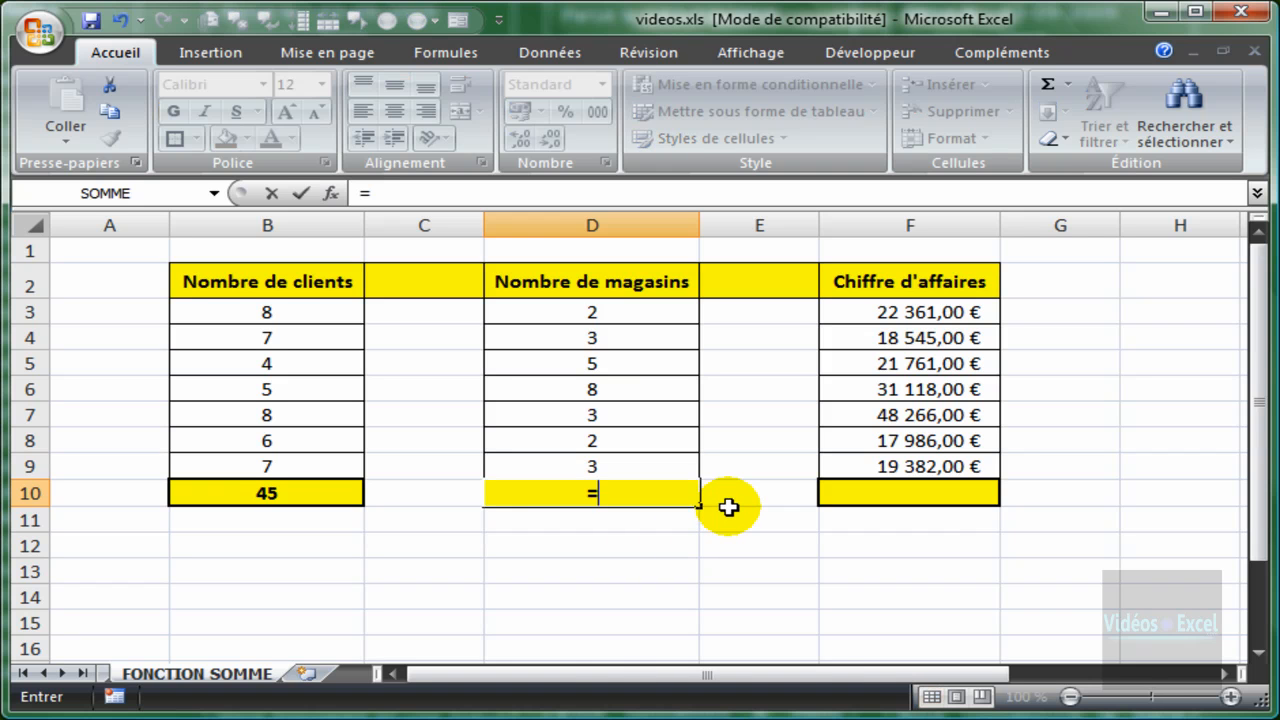
text(som)
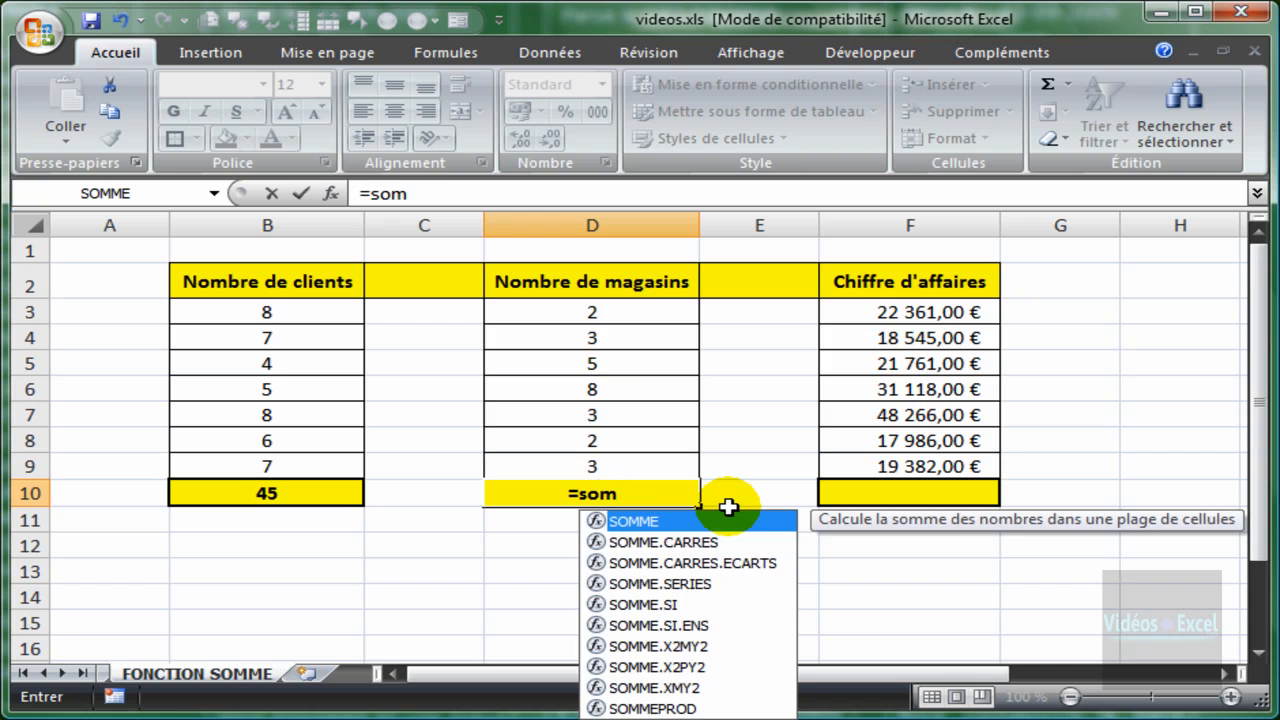
key(Tab)
drag(652, 312, 626, 468)
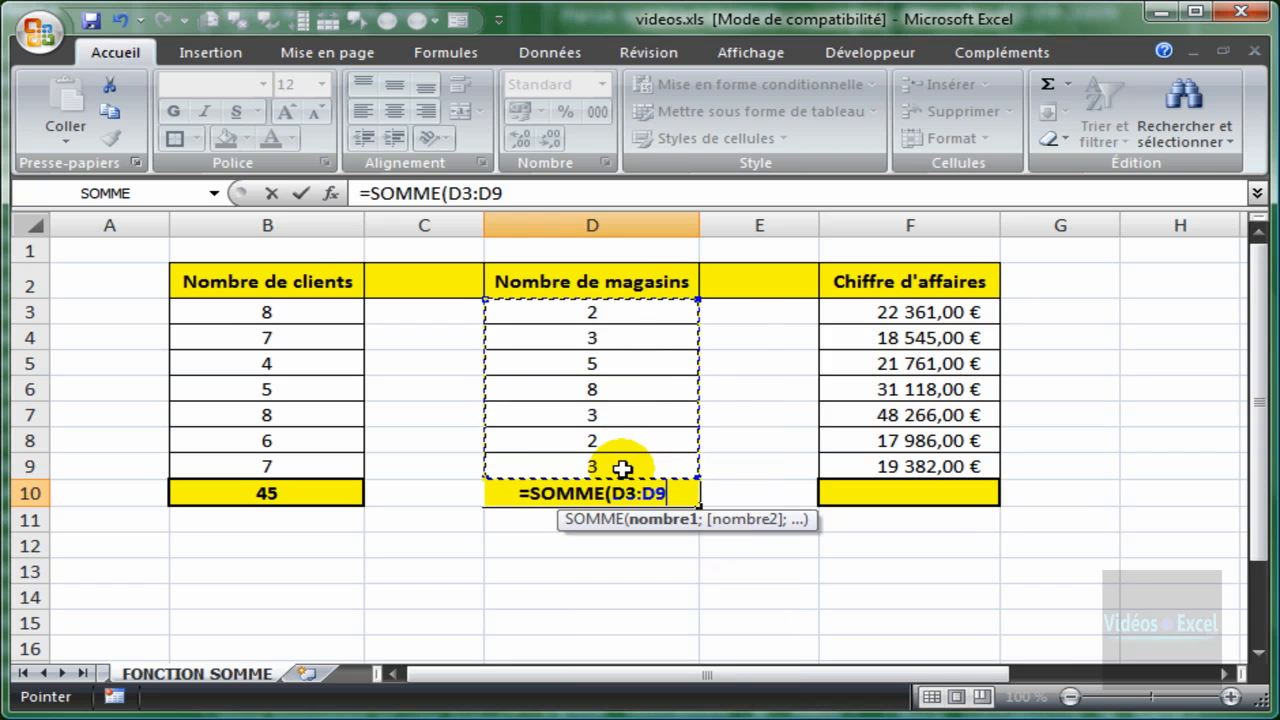
text())
key(Return)
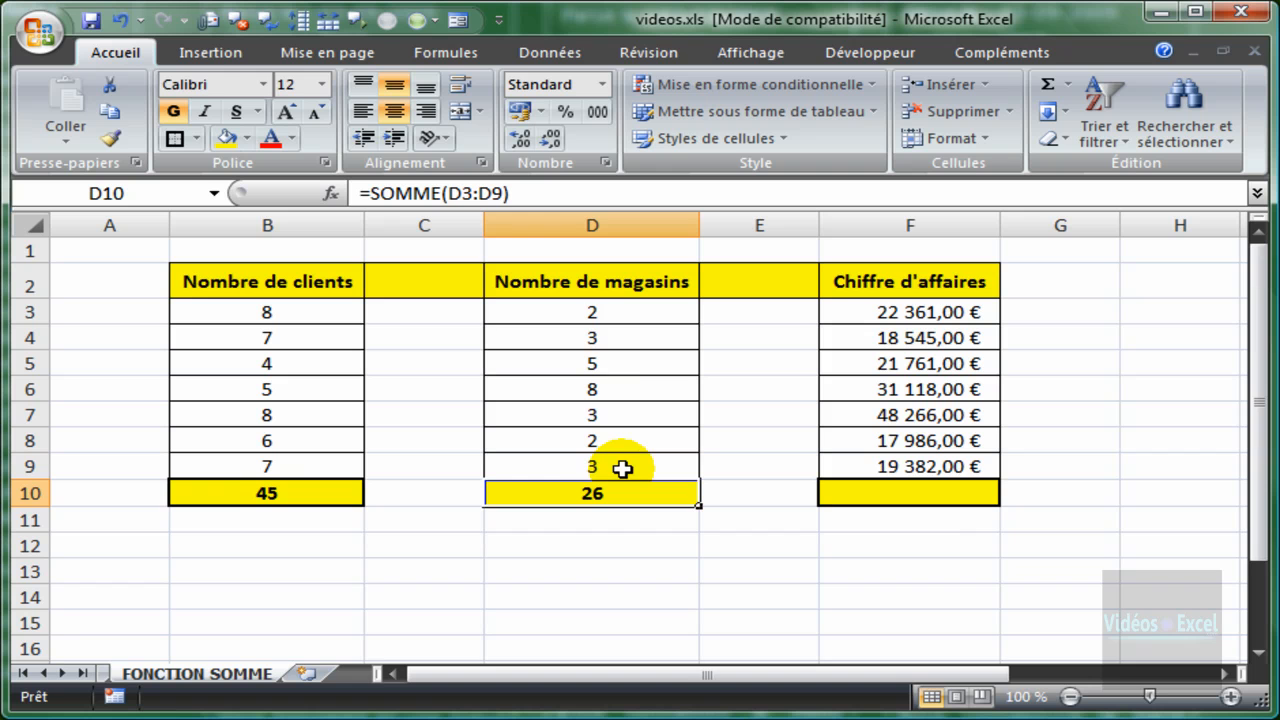
Examine the sum formulas in B10 and D10 to compare their structure and ranges.
click(252, 493)
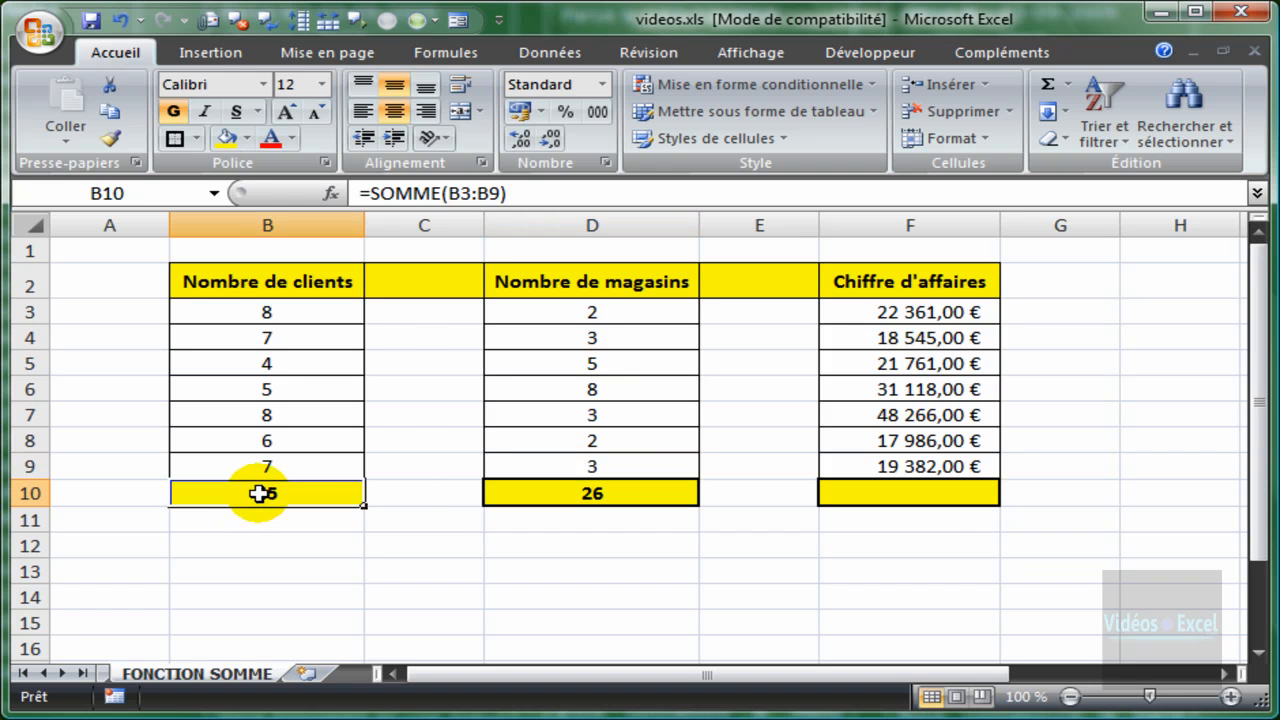
double_click(259, 493)
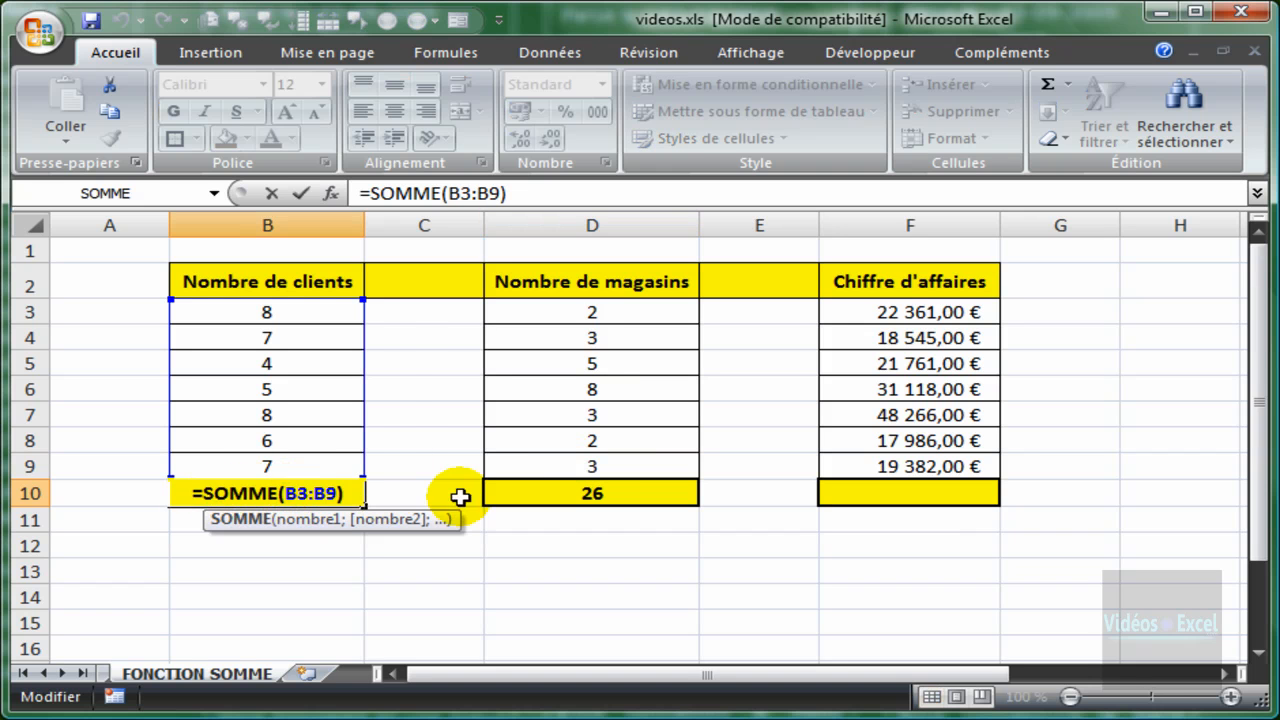
key(Escape)
click(605, 493)
double_click(605, 493)
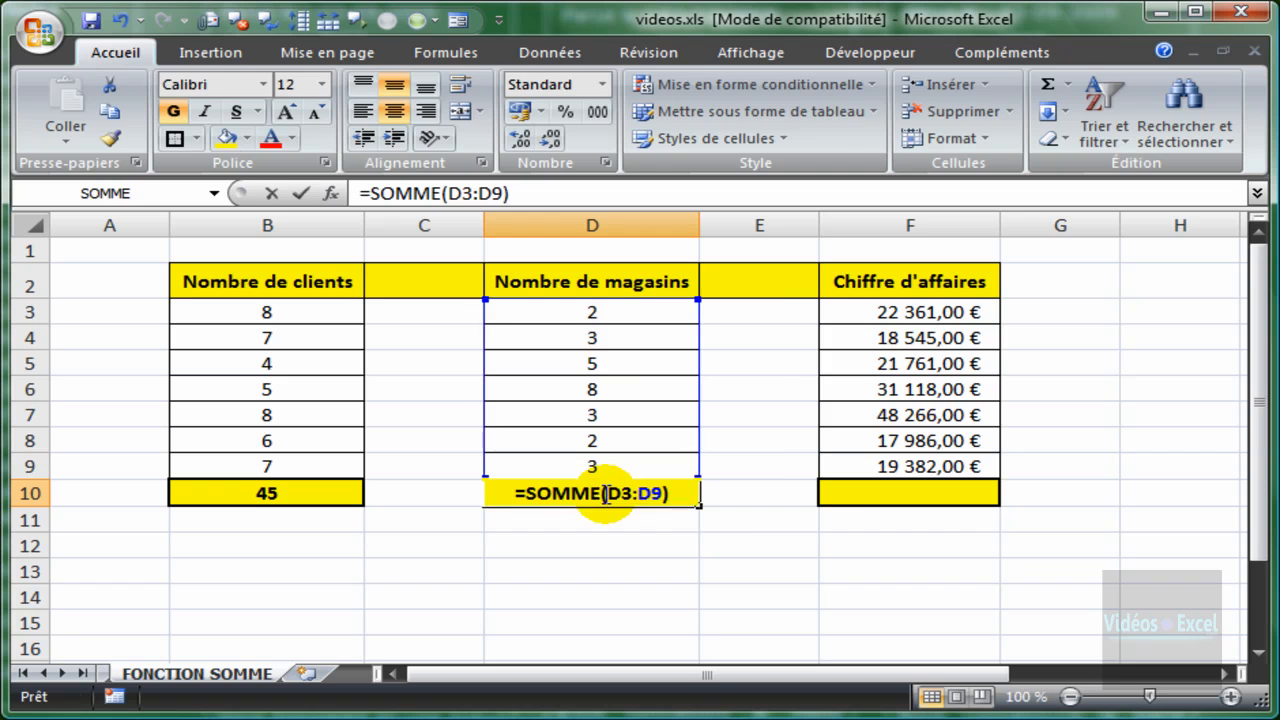
key(Escape)
Total the Chiffre d'affaires column in F10 with an automatic sum of F3:F9.
click(871, 494)
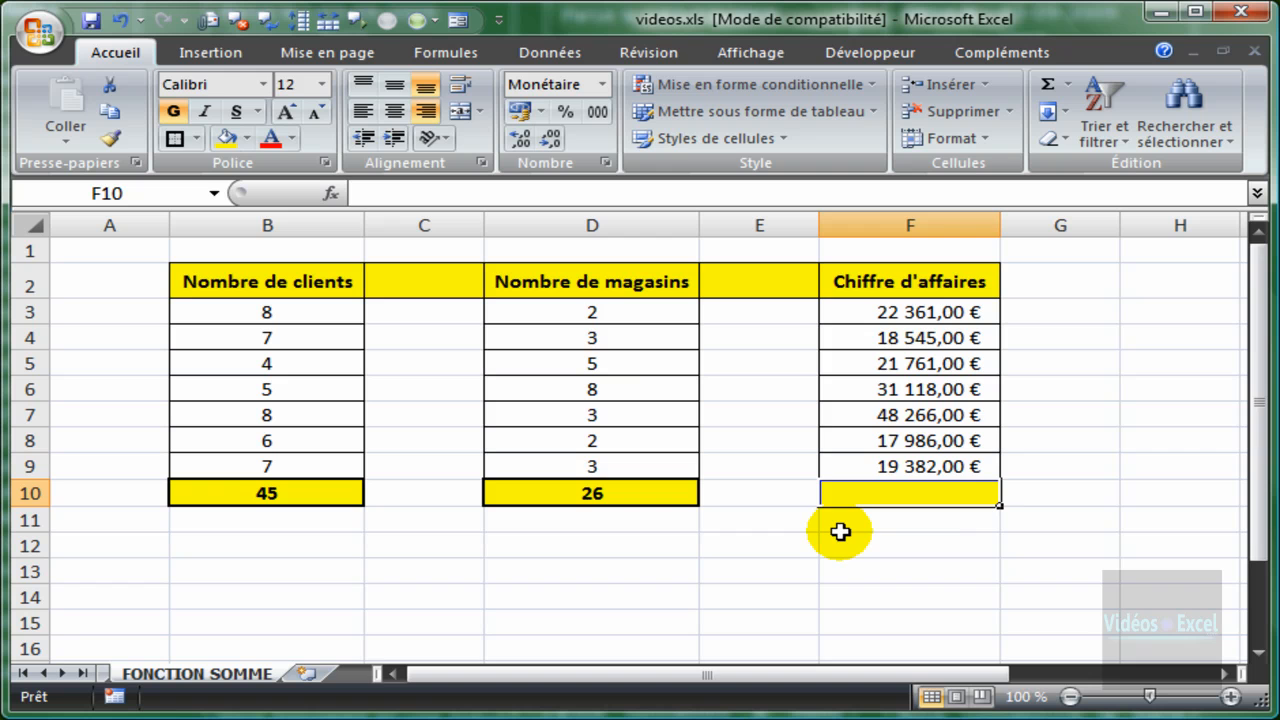
key(alt+equal)
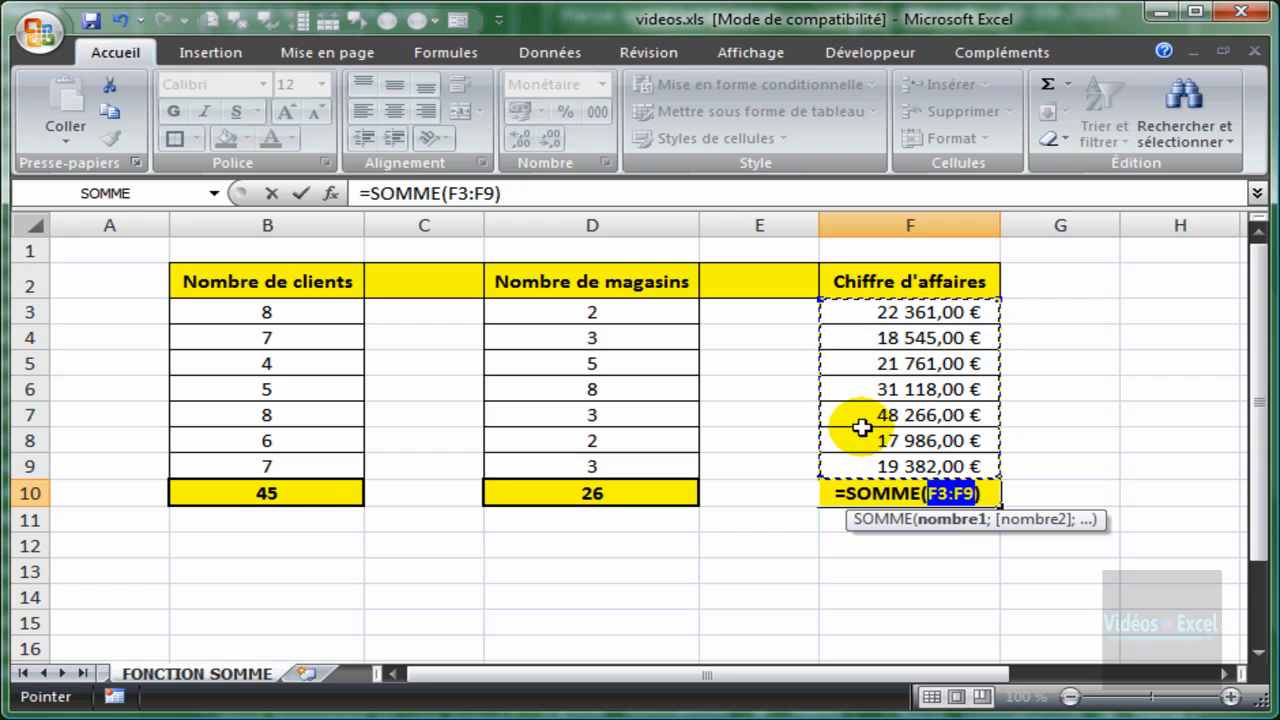
key(ctrl+Return)
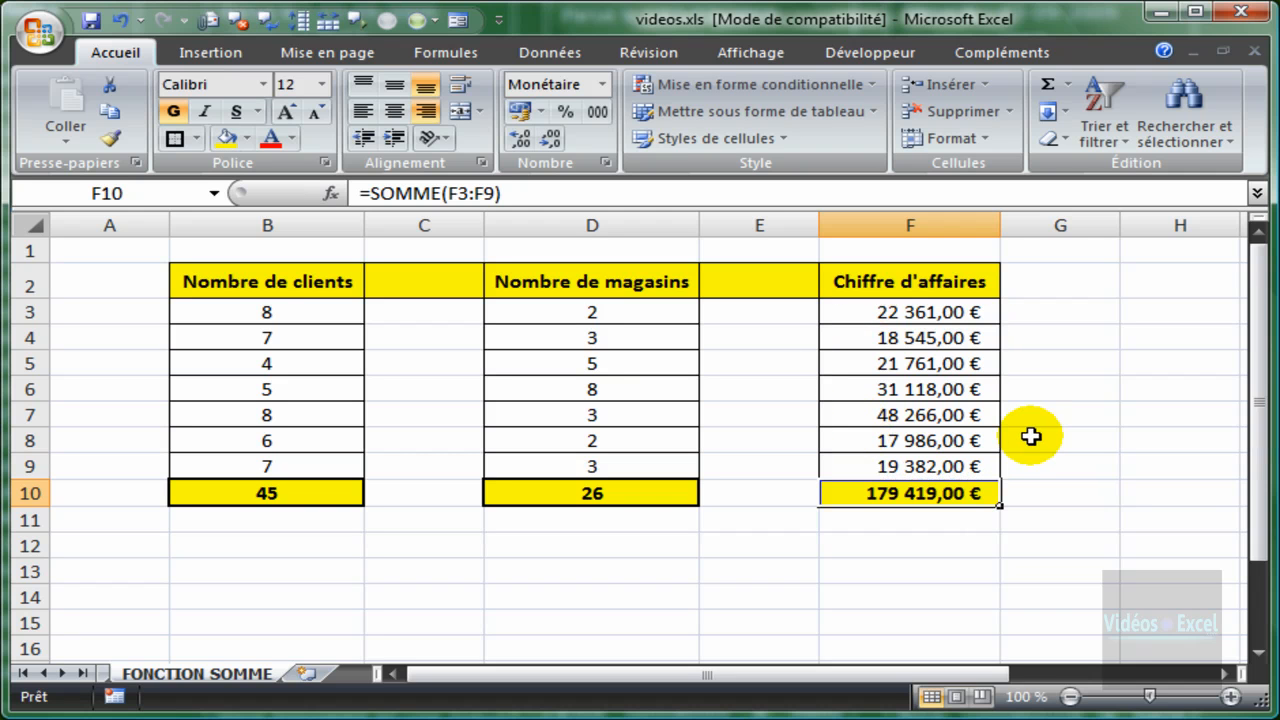
Clear the totals in B10, D10 and F10 together.
click(283, 492)
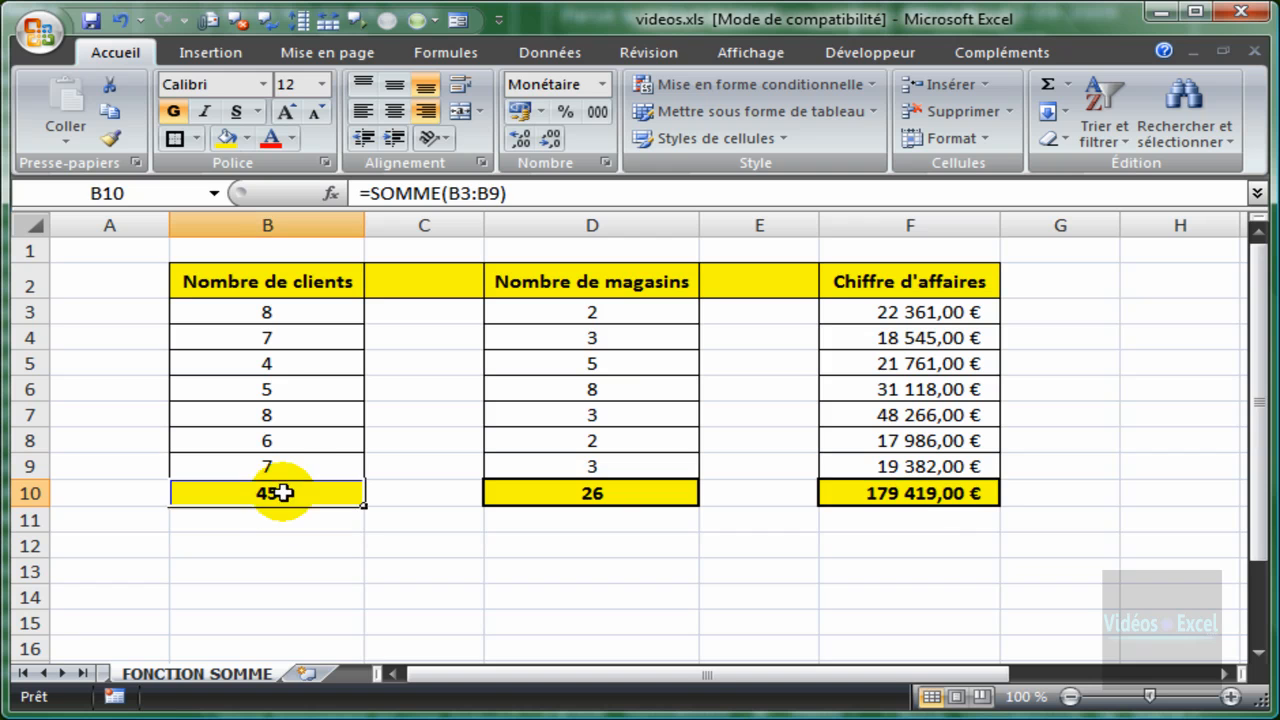
ctrl+click(582, 492)
ctrl+click(905, 494)
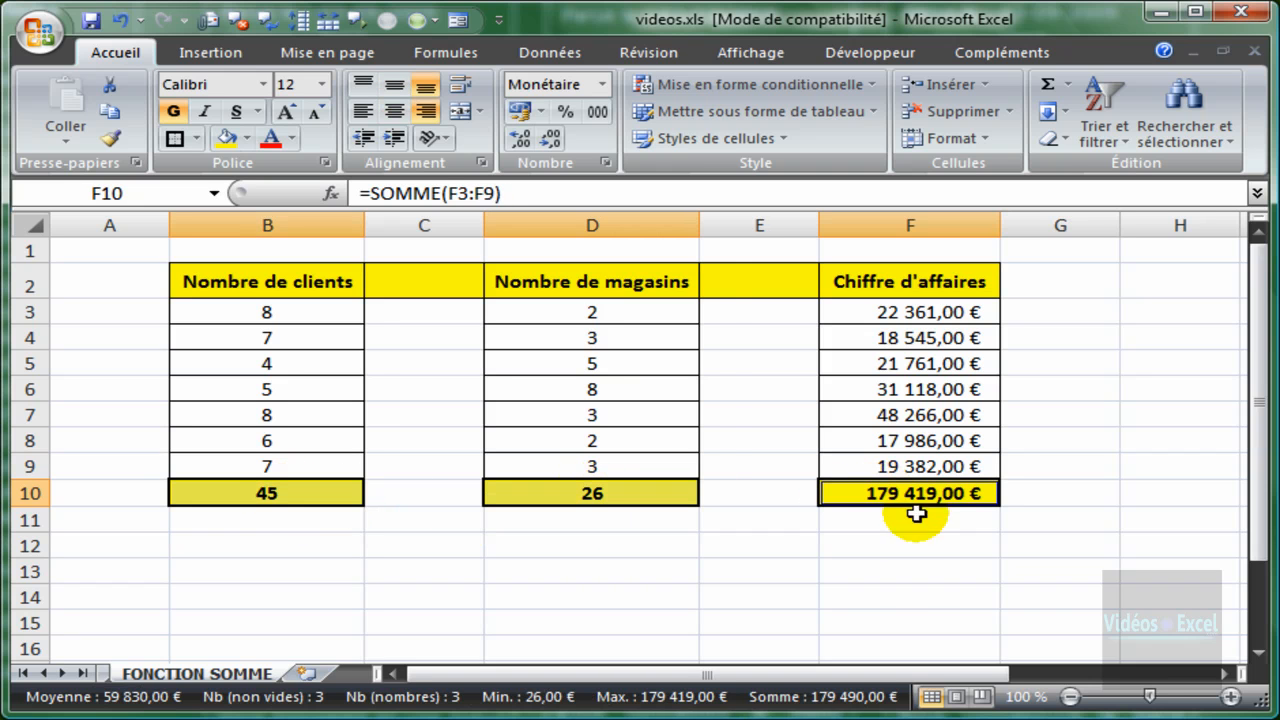
key(Delete)
click(915, 587)
Enter an automatic sum of B3:B9 in B10 and copy that formula to D10.
click(345, 496)
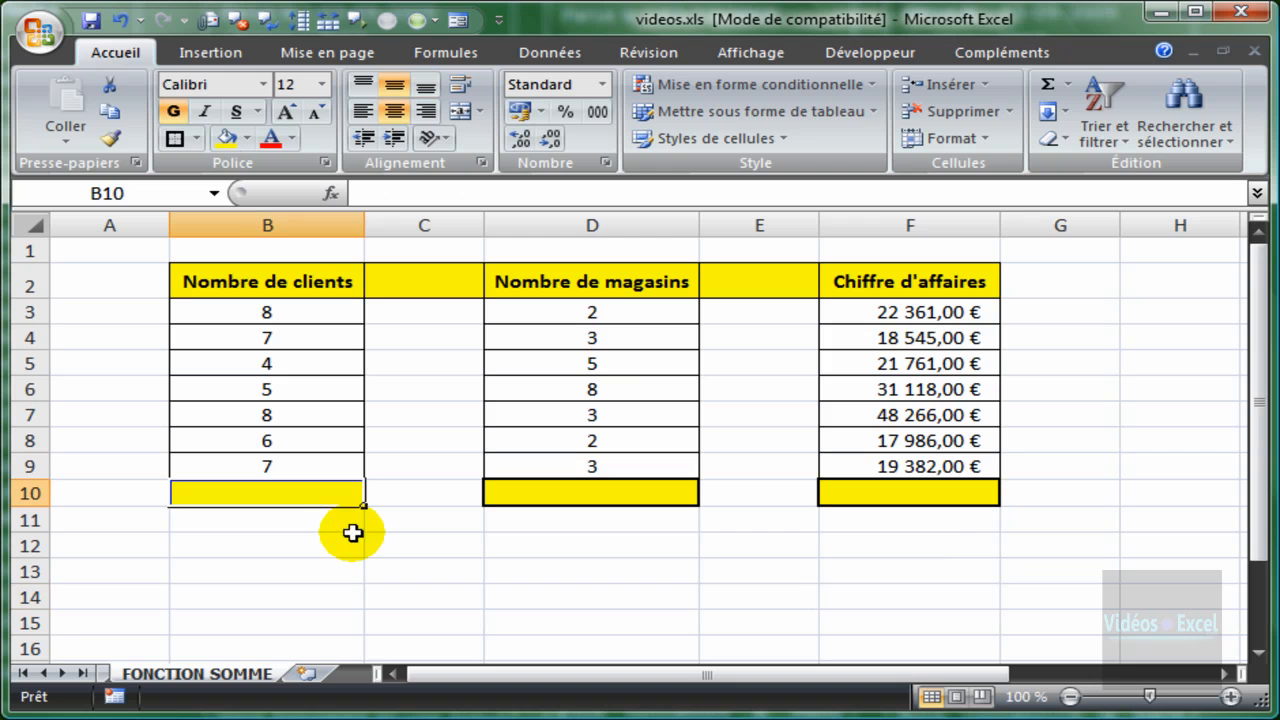
double_click(1047, 85)
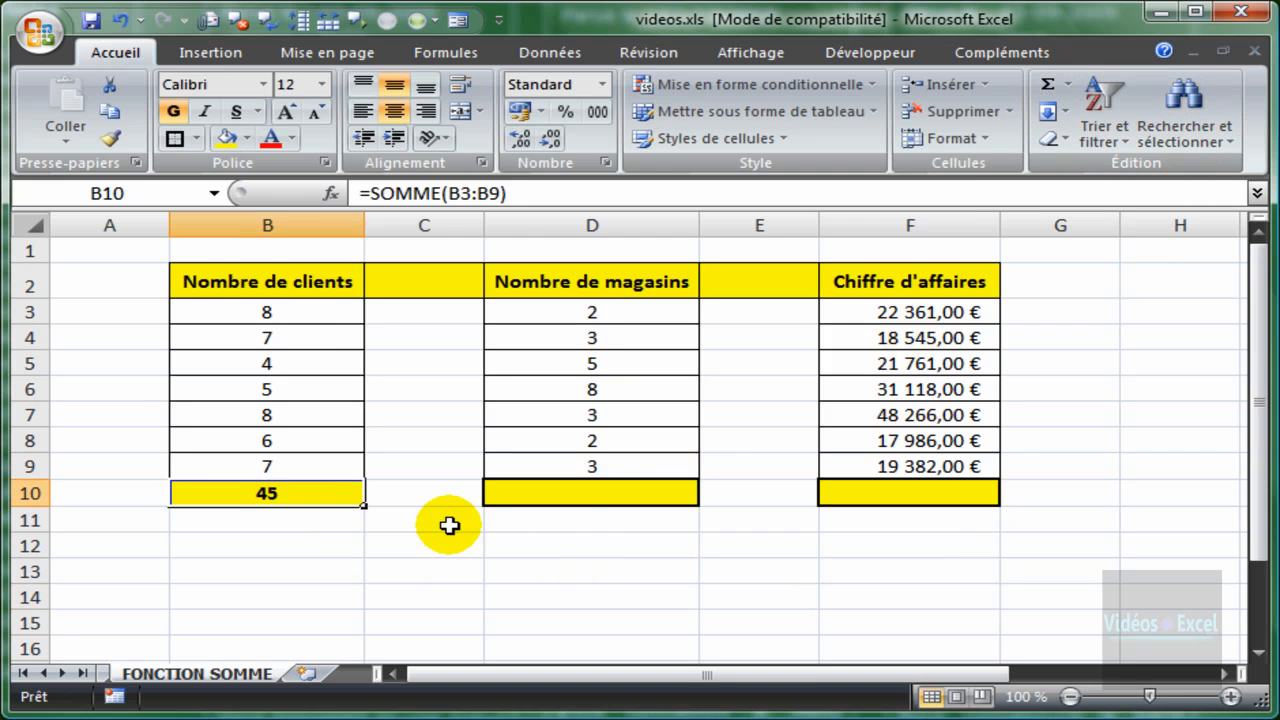
key(ctrl+c)
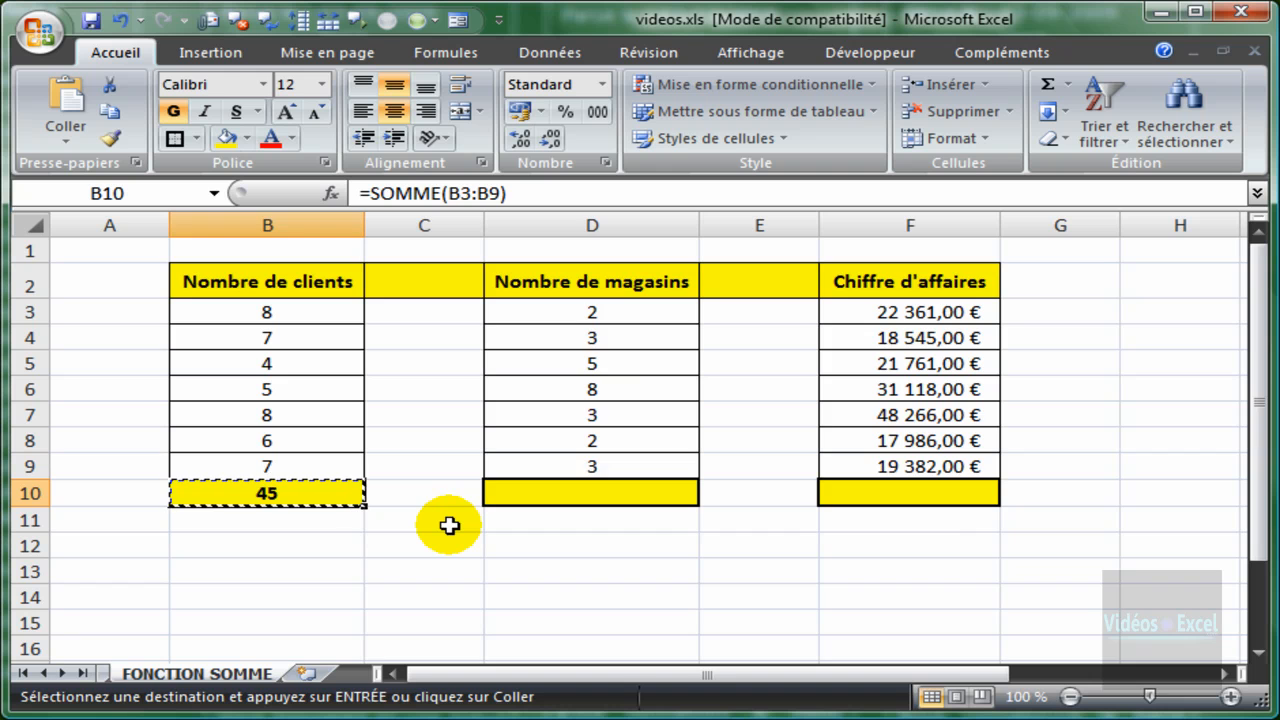
key(Right)
key(Right)
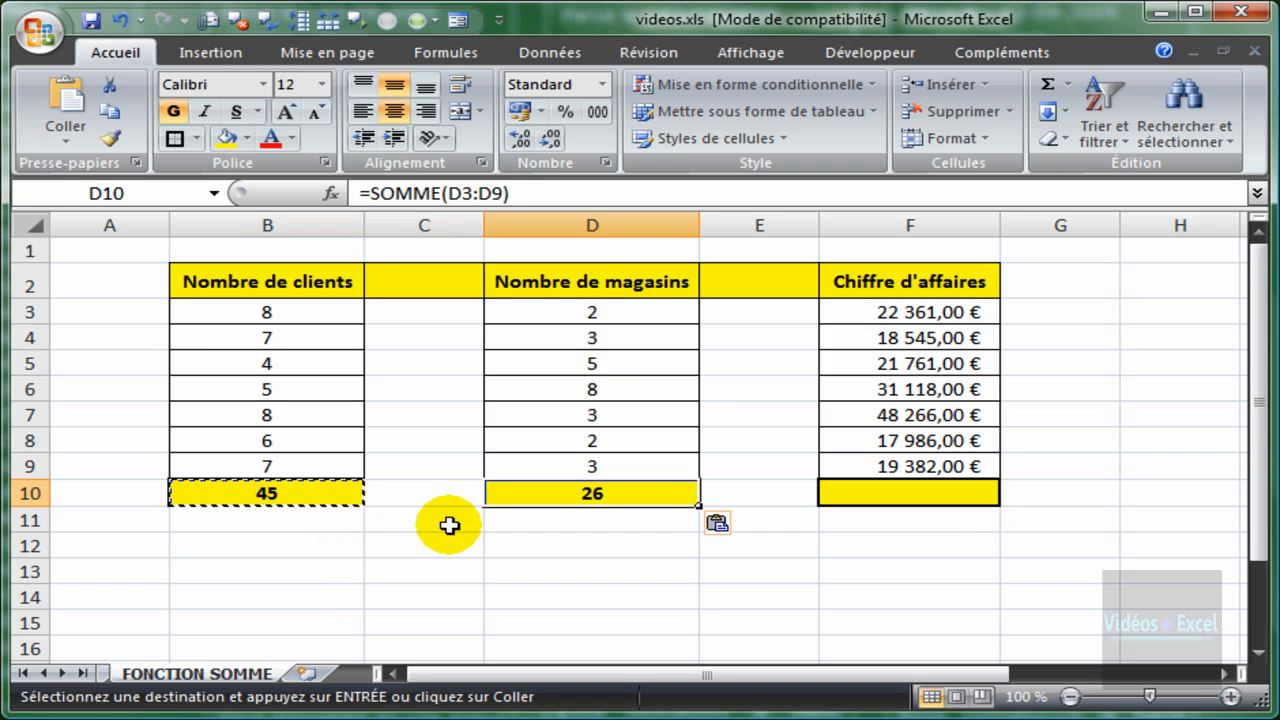
Paste the copied sum formula into F10 and set the paste to respect the destination formatting.
key(Right)
key(Right)
key(ctrl+v)
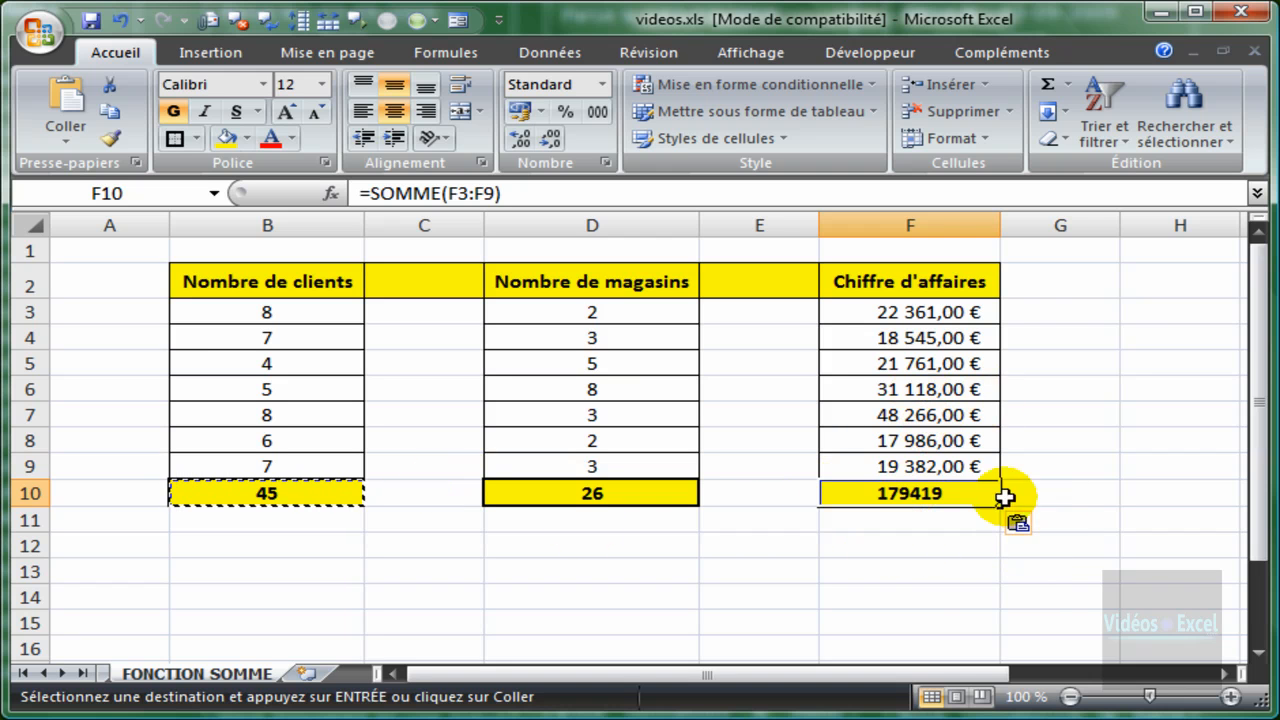
click(1041, 526)
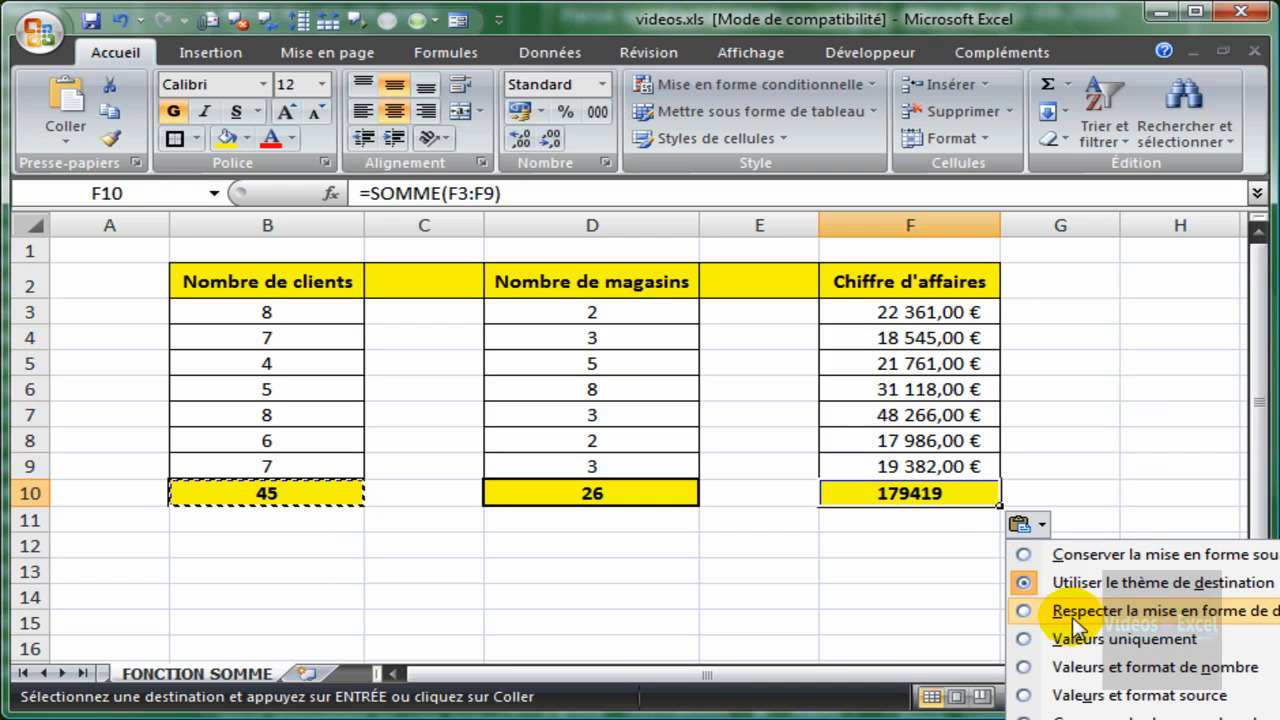
click(1188, 612)
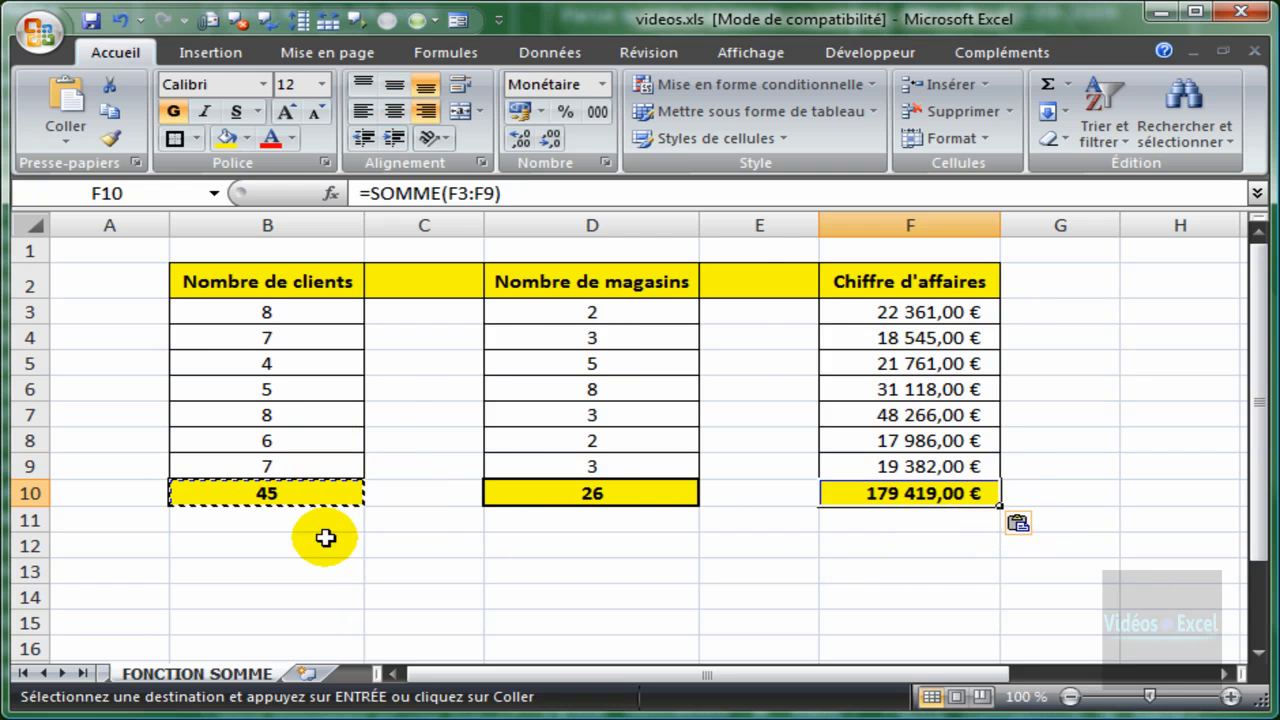
End the copy mode and clear the totals in B10, D10 and F10 one by one.
key(Escape)
click(427, 540)
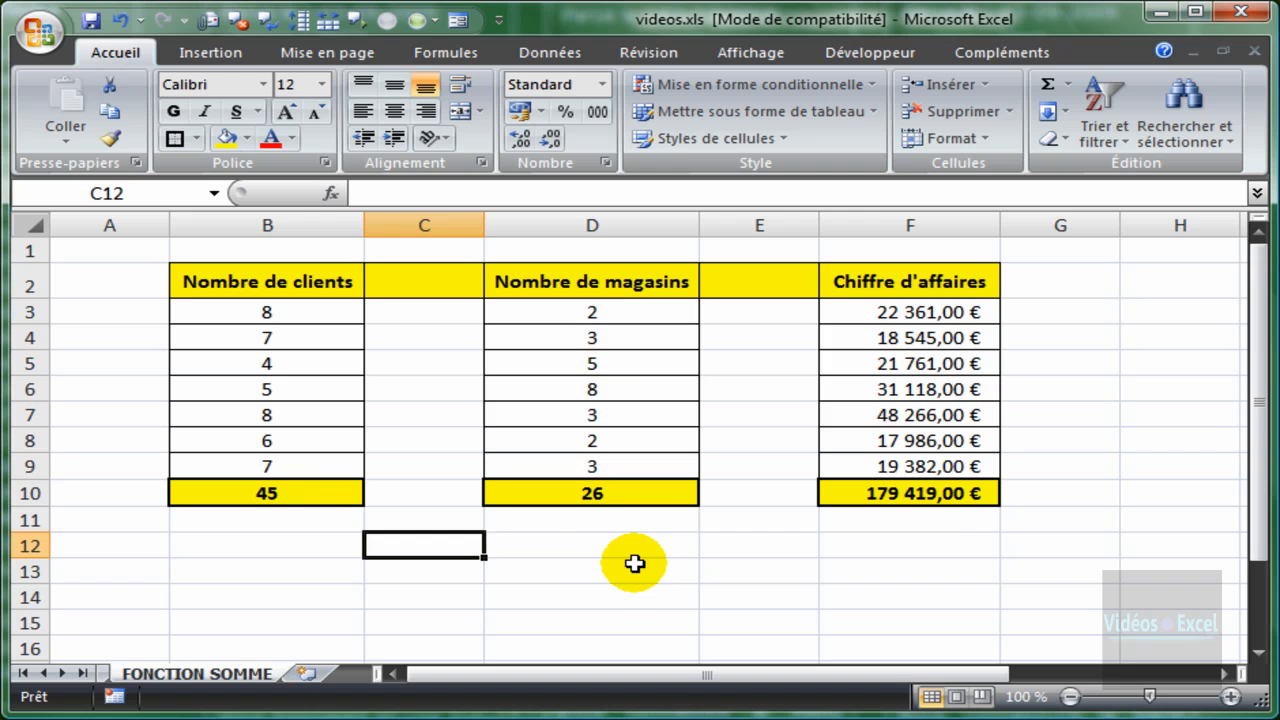
click(289, 495)
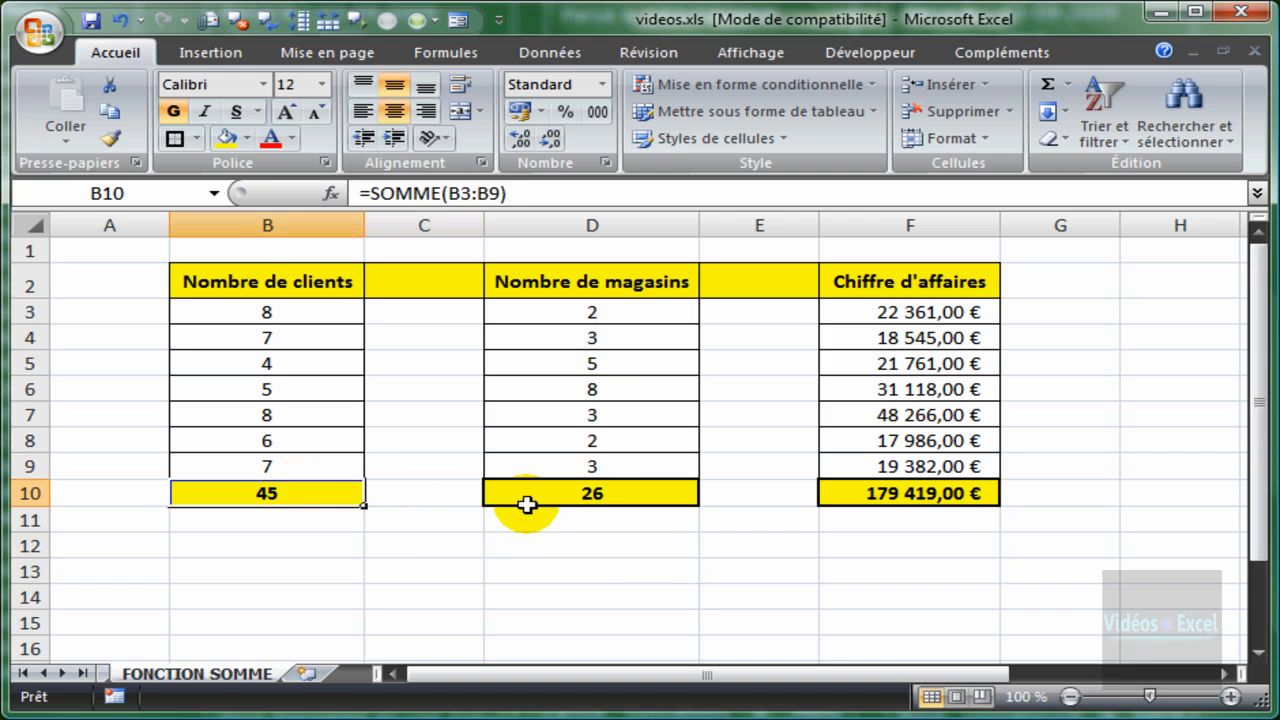
click(543, 490)
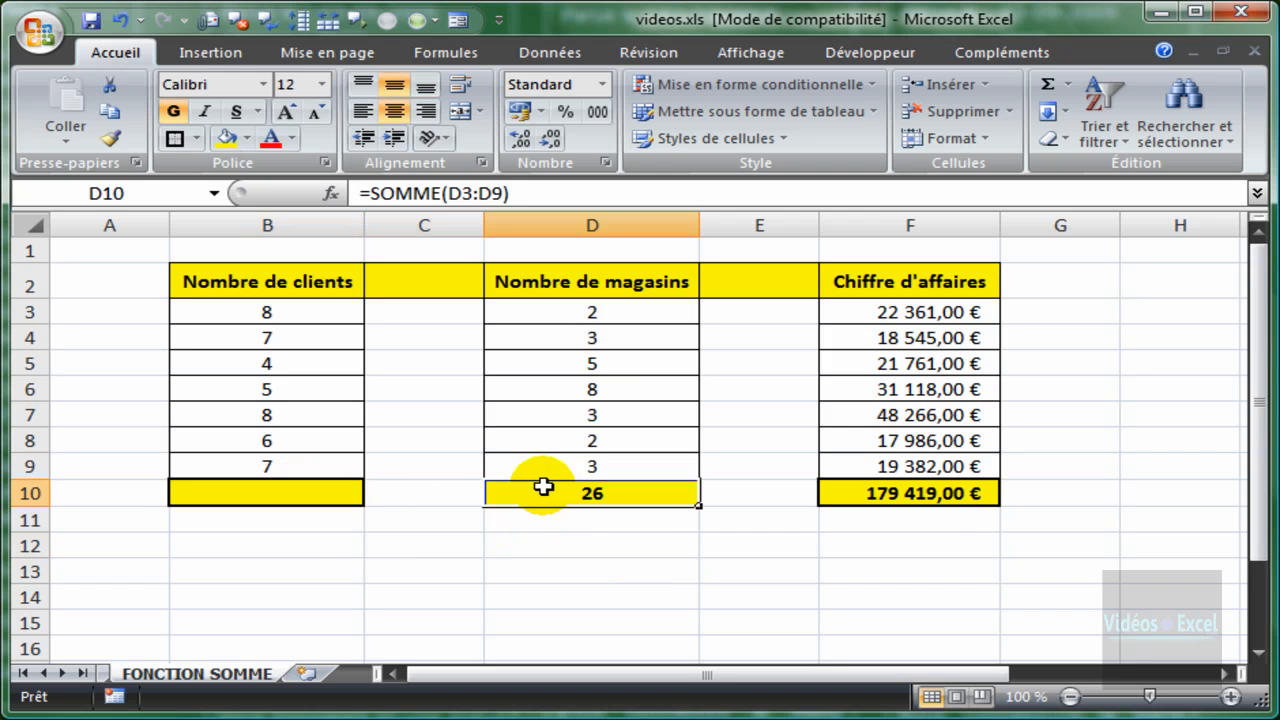
click(905, 492)
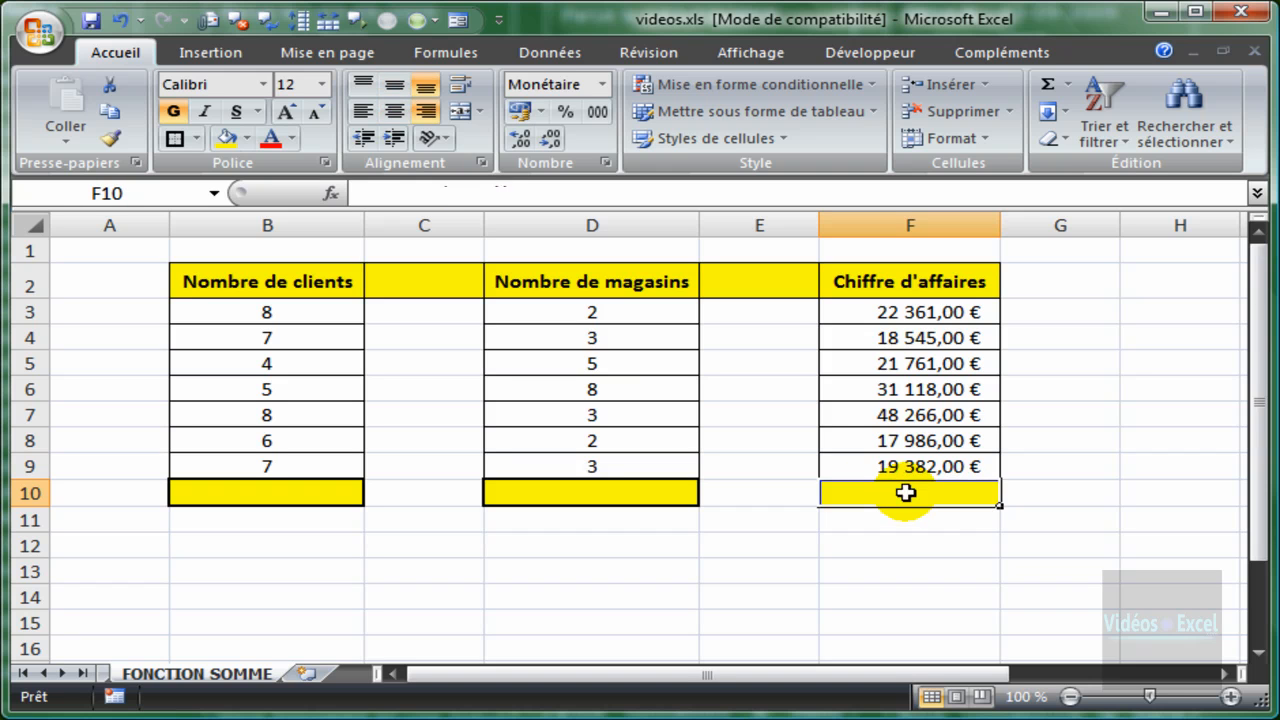
click(766, 566)
Select F10, D10 and B10 together and enter =SOMME(B3:B9) in all three cells at once.
click(894, 492)
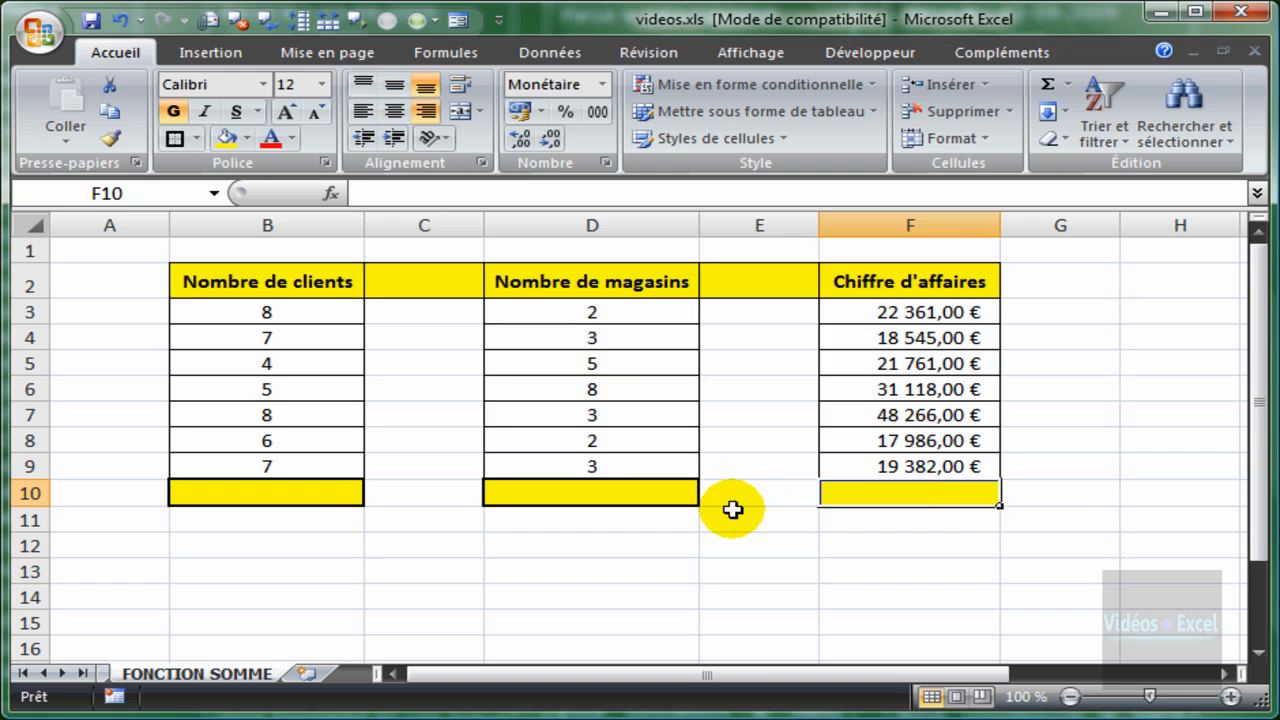
ctrl+click(612, 493)
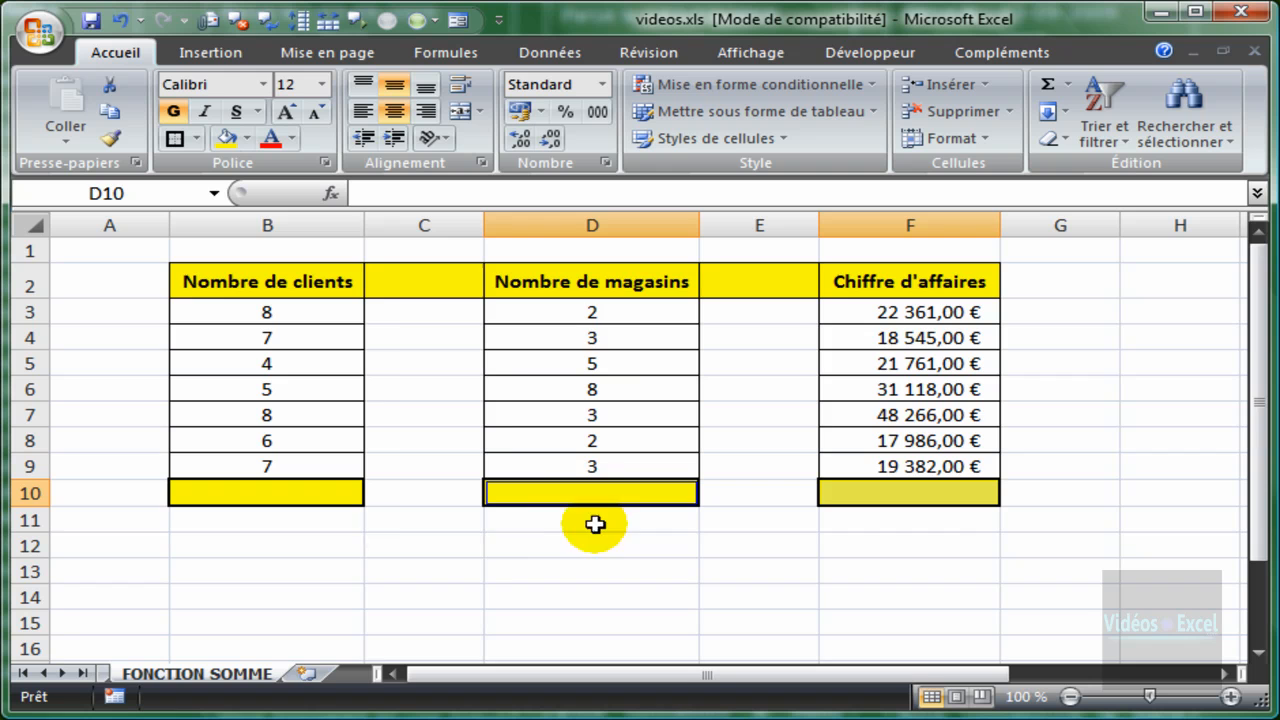
ctrl+click(315, 493)
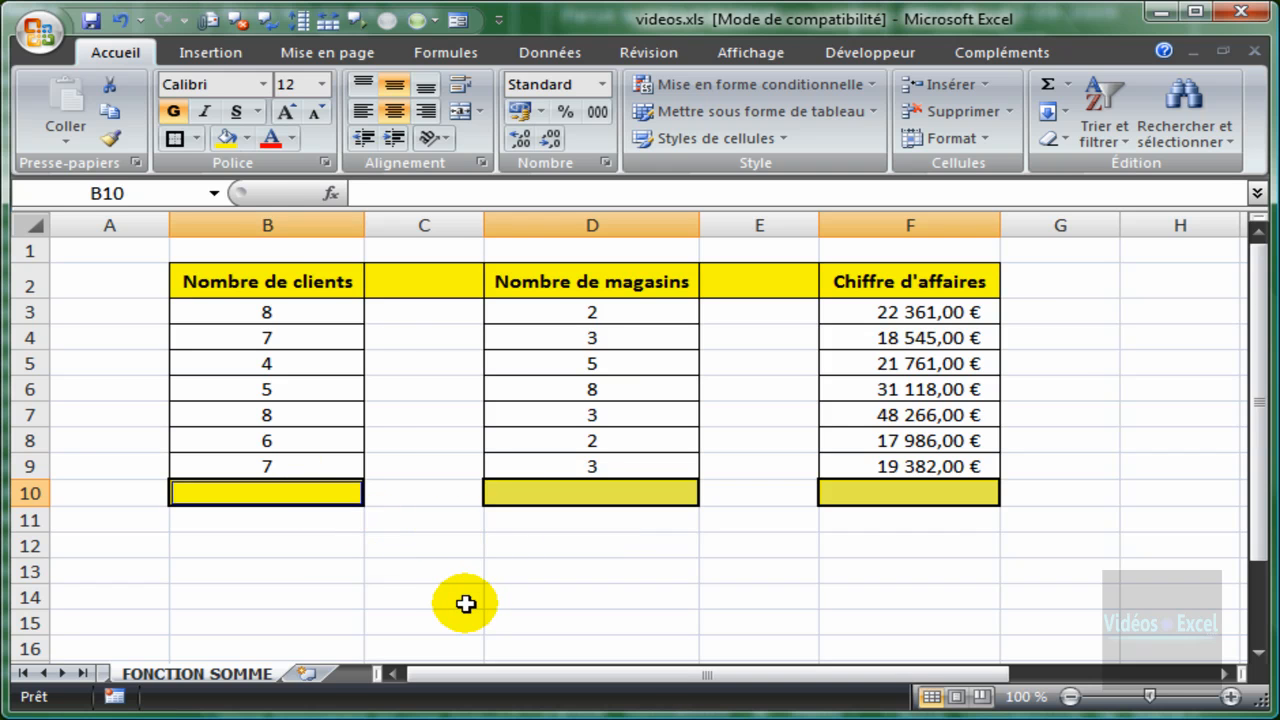
key(F2)
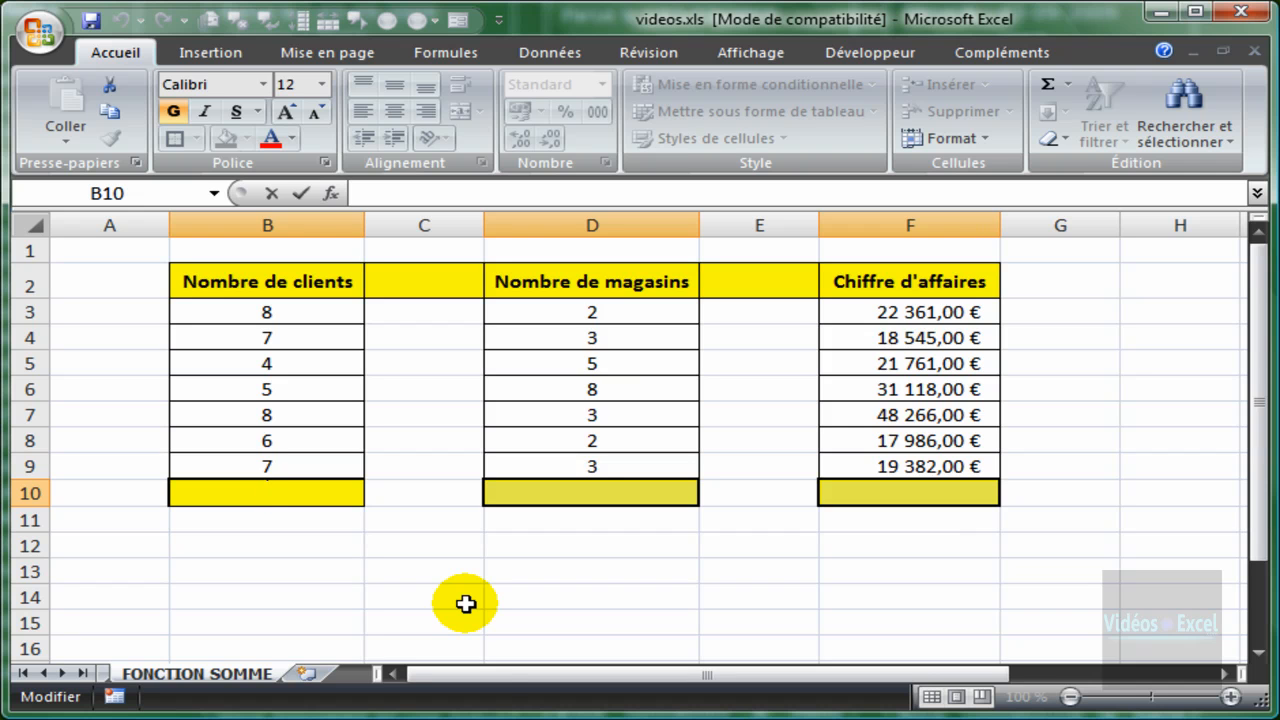
text(=som)
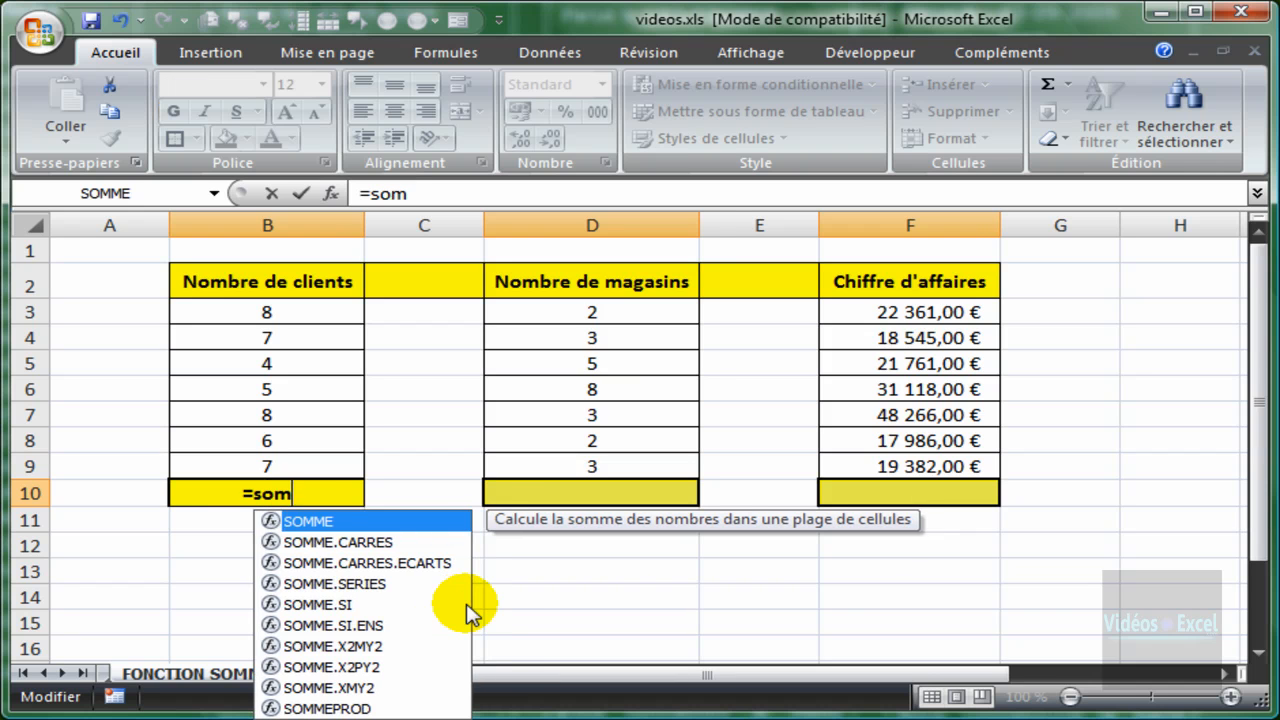
key(Tab)
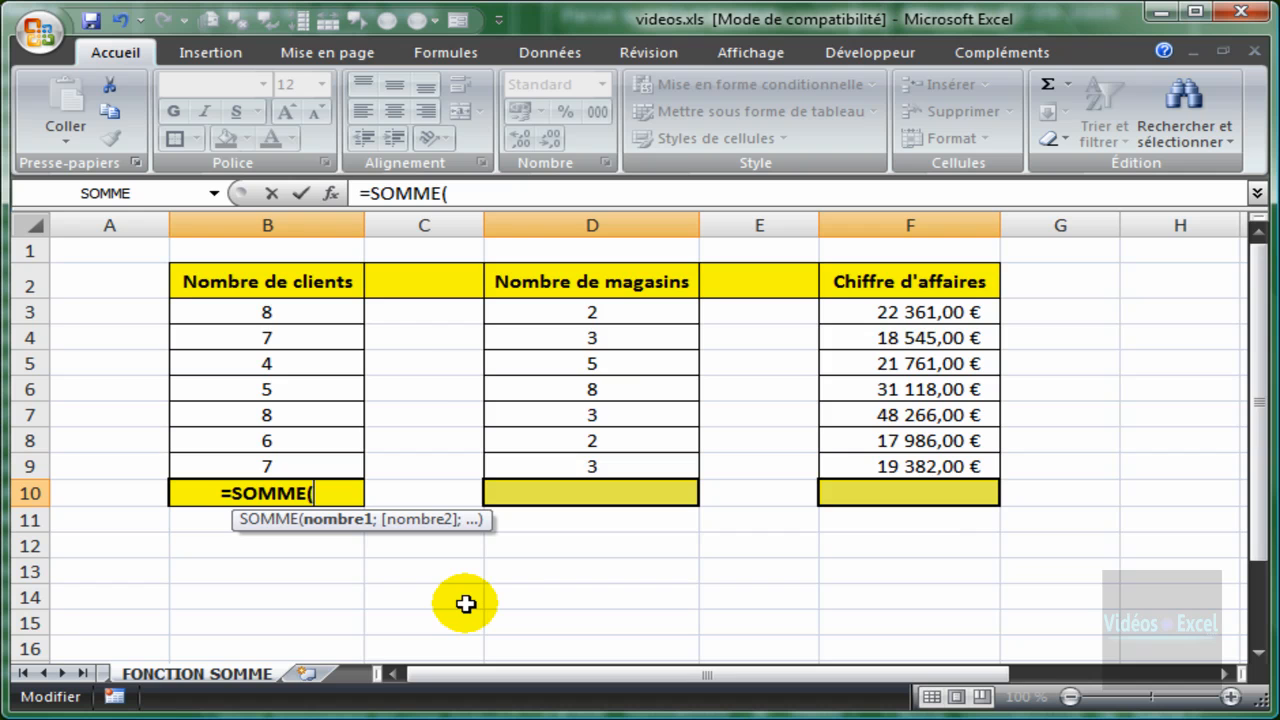
drag(287, 314, 278, 461)
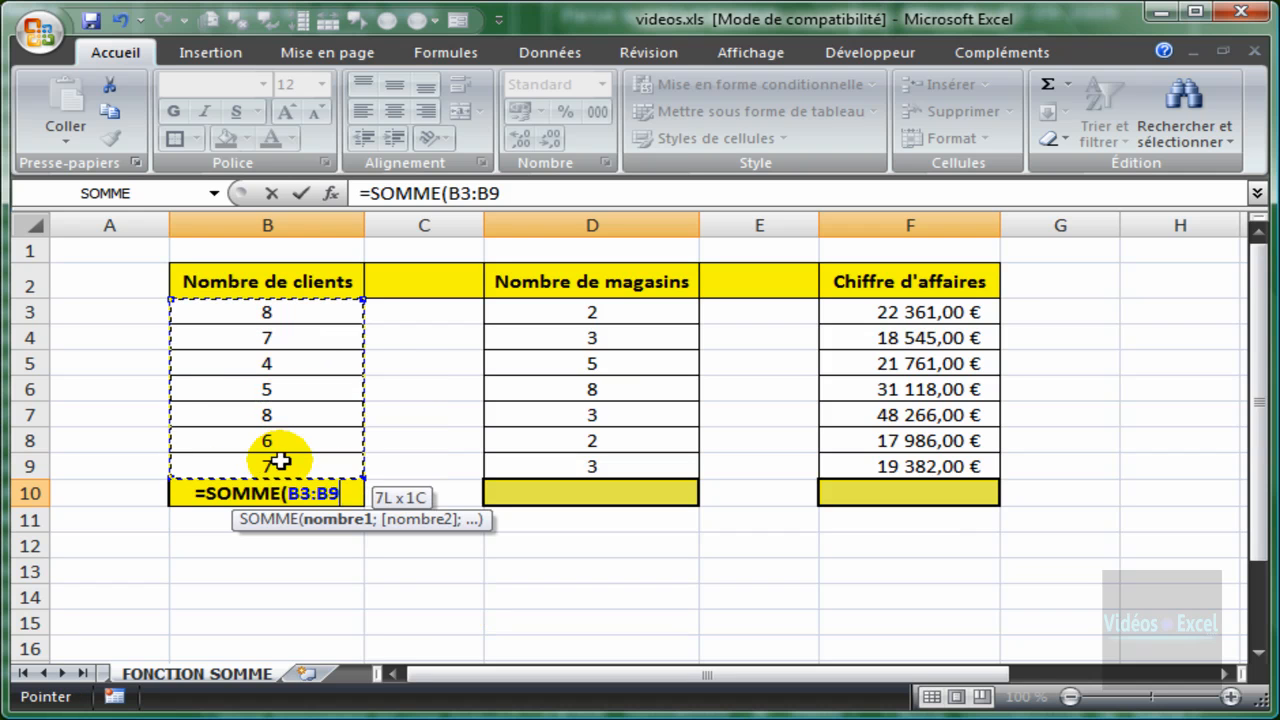
text())
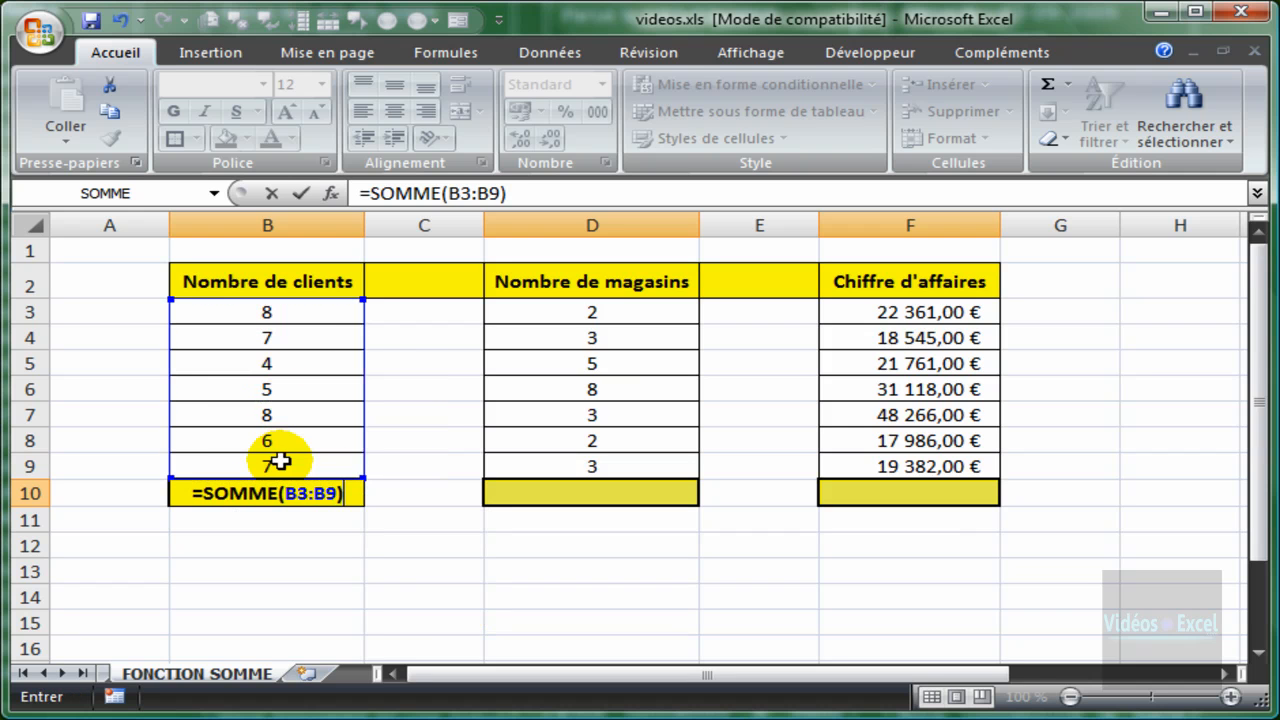
key(ctrl+Return)
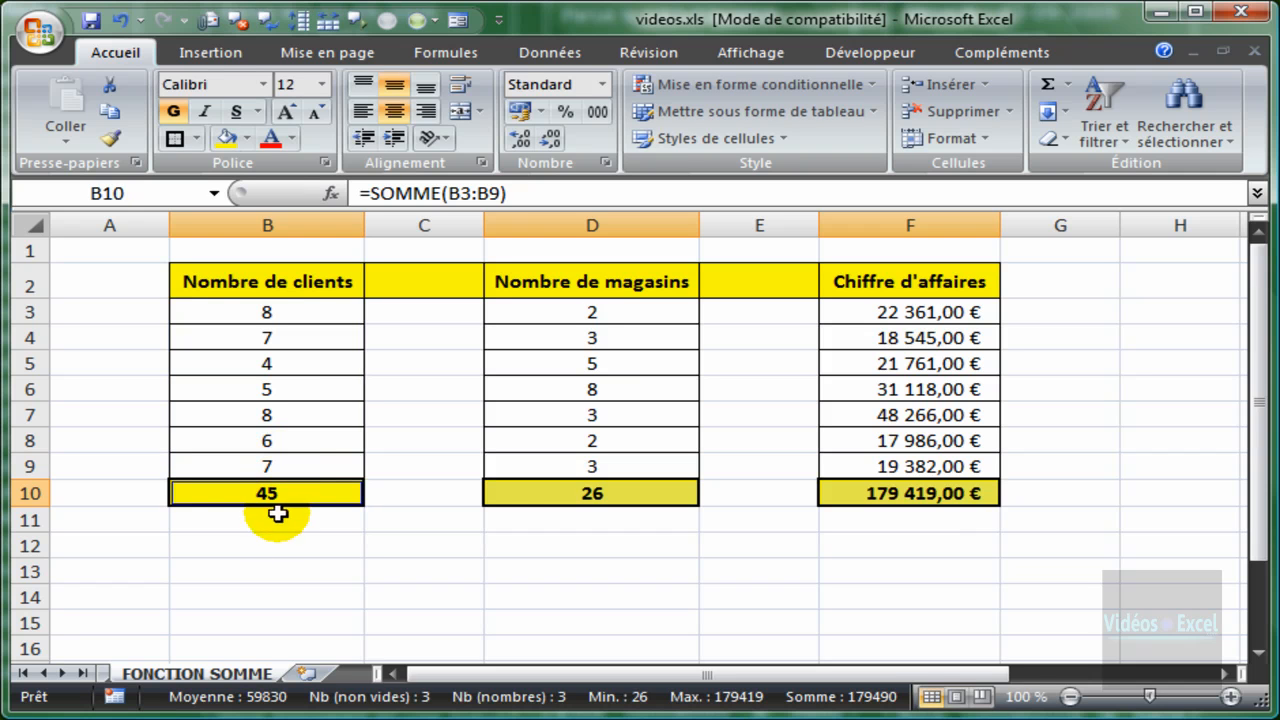
Check the SOMME formulas in the total cells F10, D10 and B10.
click(878, 492)
click(620, 491)
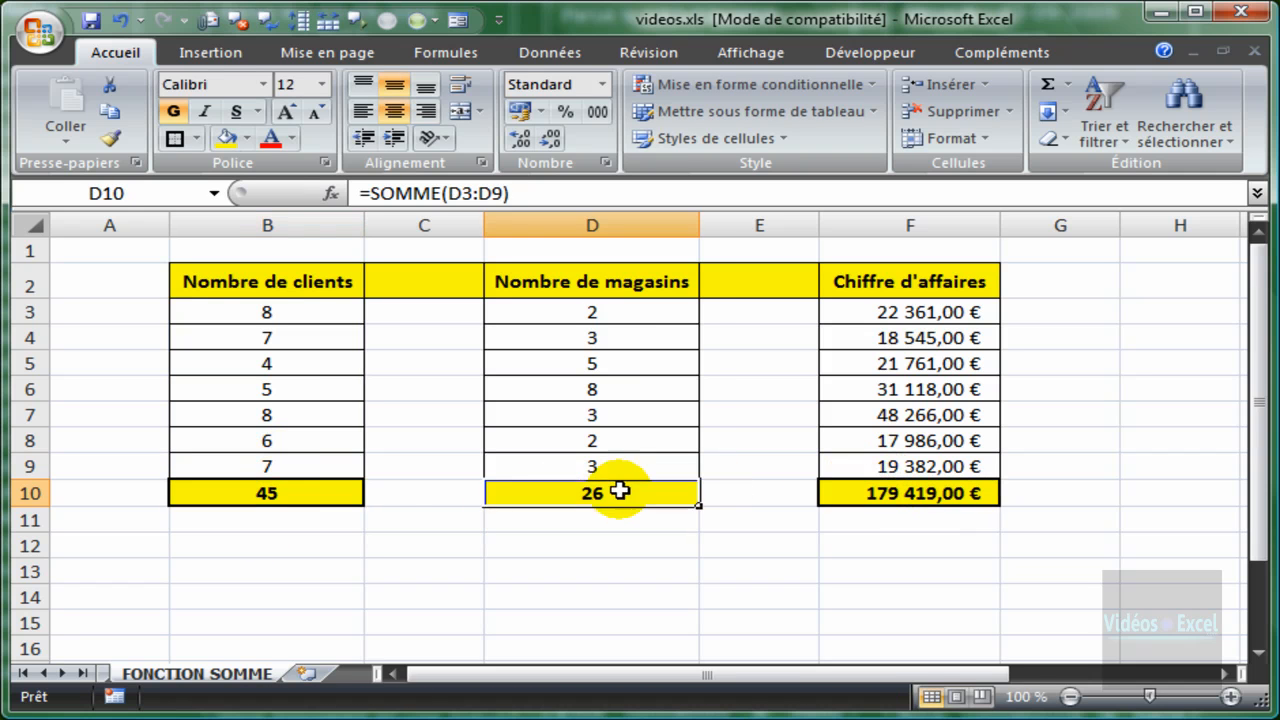
click(266, 491)
click(862, 492)
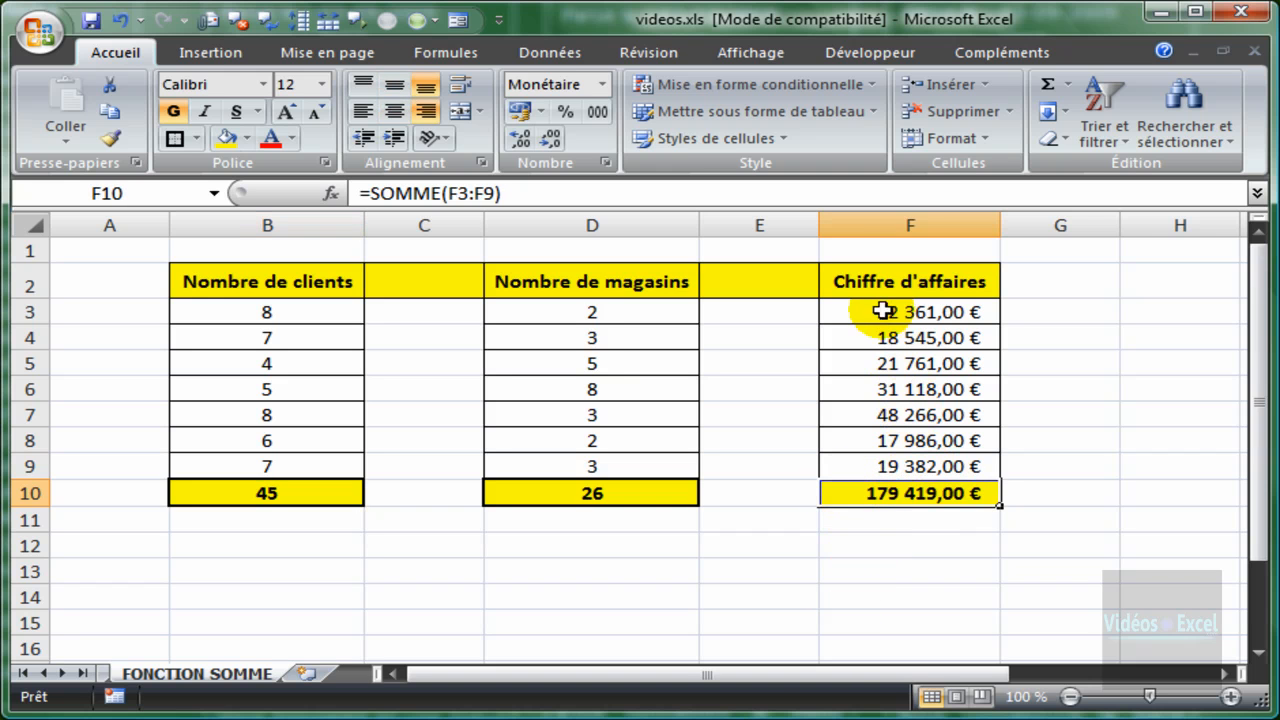
Compare the quick sums of the ranges F3:F9, D3:D9 and B3:B9 with the totals in row 10.
drag(885, 312, 866, 468)
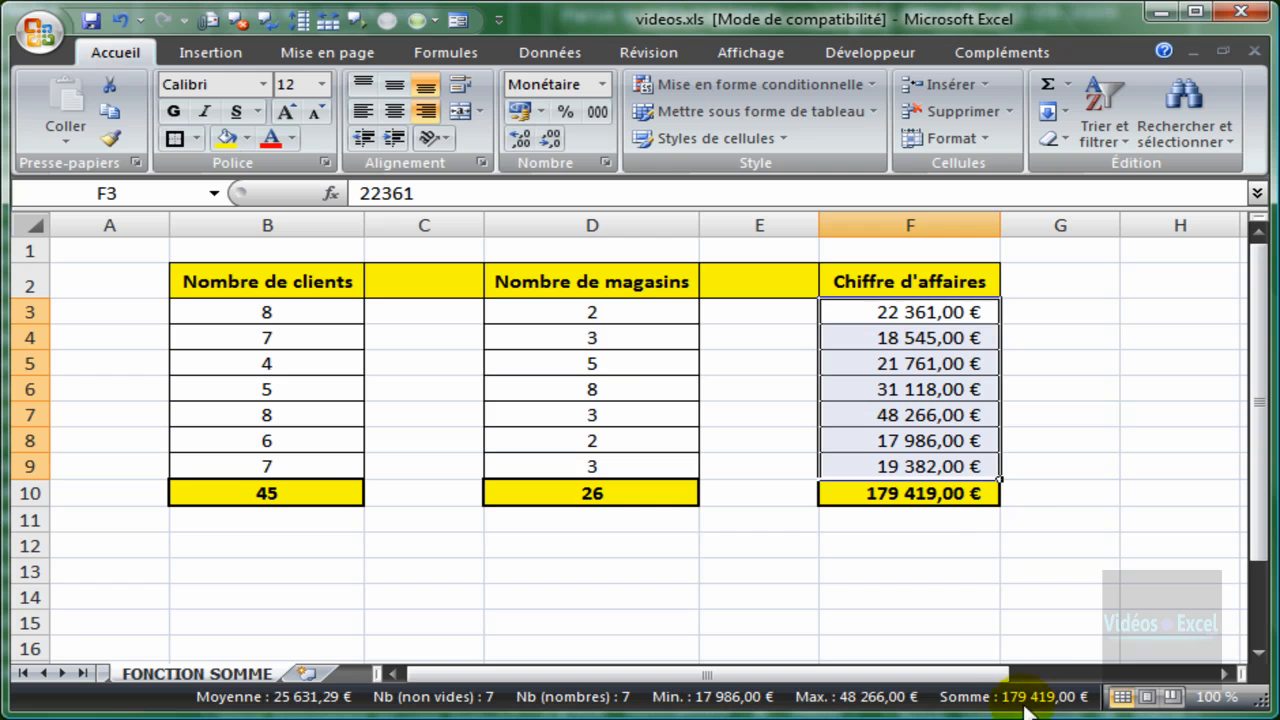
drag(622, 318, 620, 466)
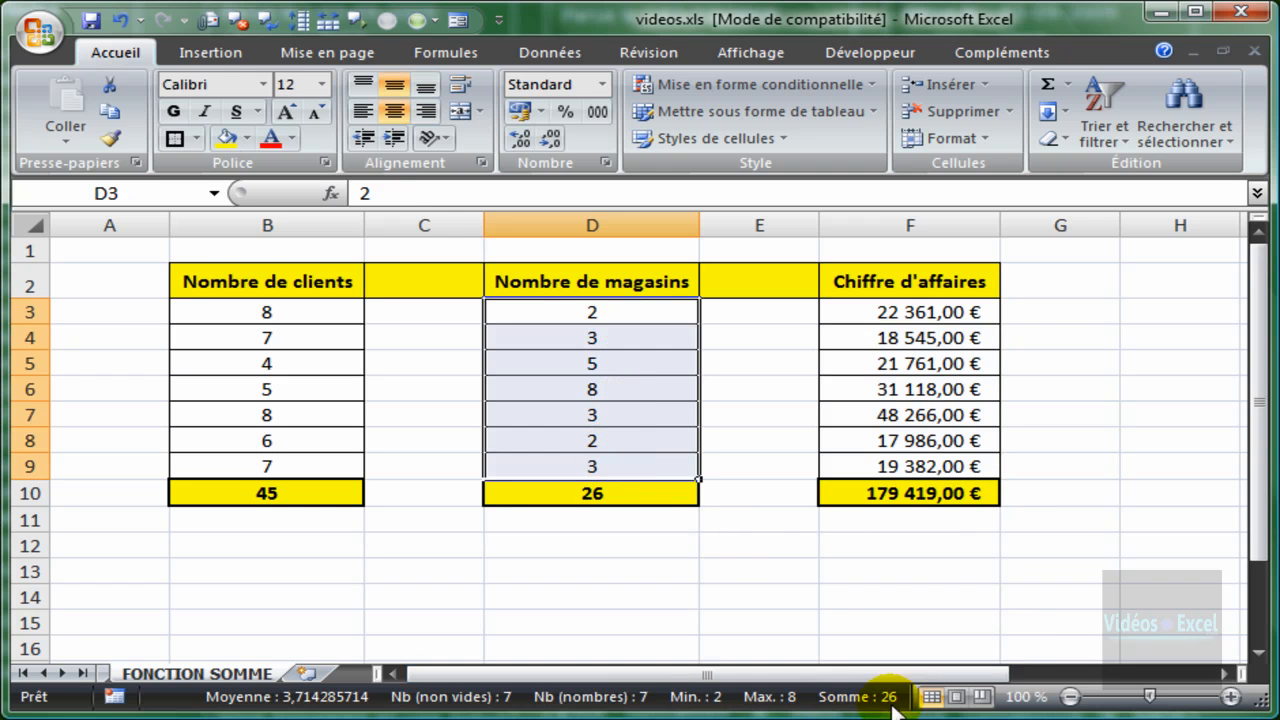
drag(318, 313, 294, 464)
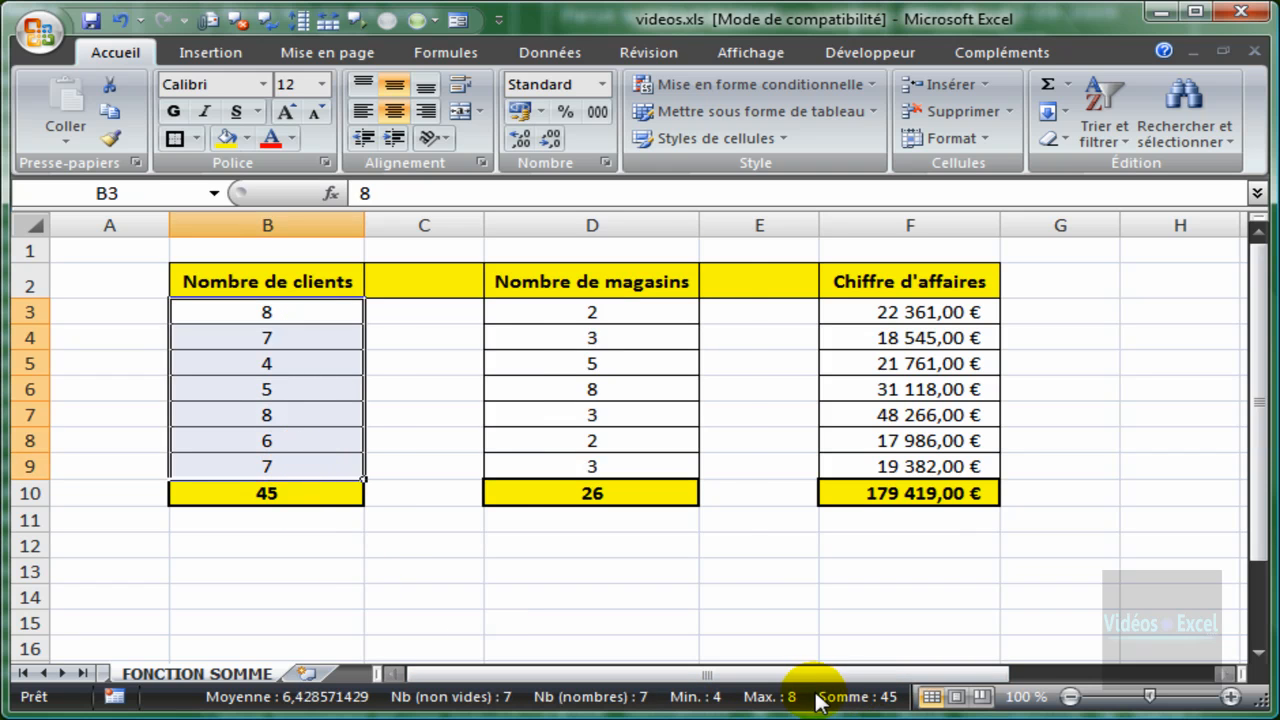
click(591, 574)
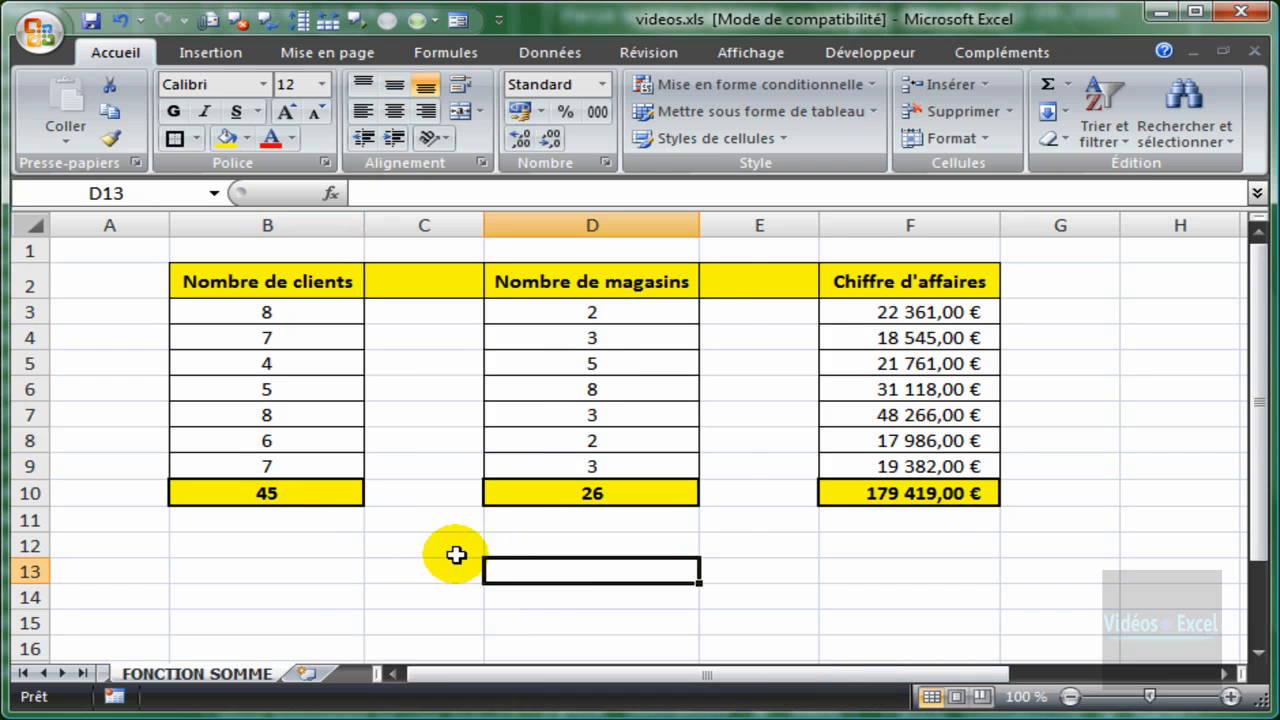